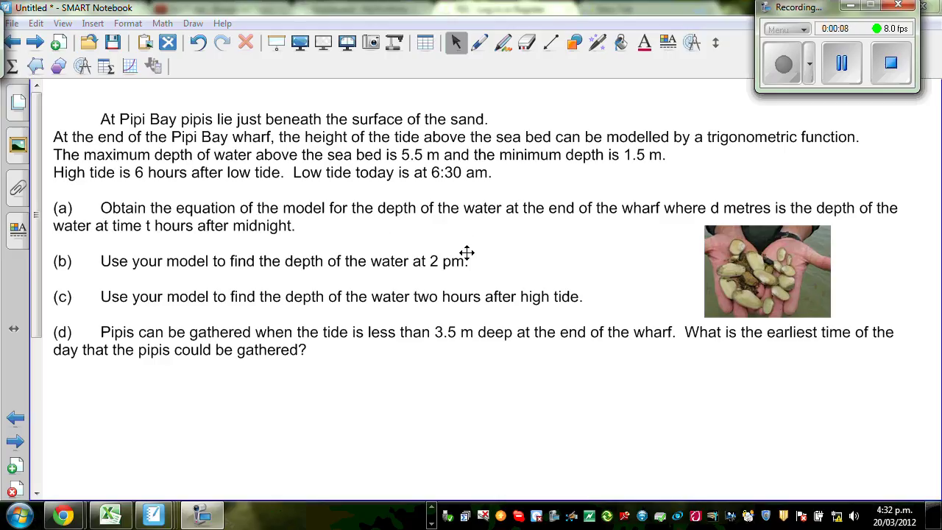
- Underline 'trigonometric function', '5.5 m' and '1.5 m' in blue ink, then switch to the dark red pen
left_click(478, 43)
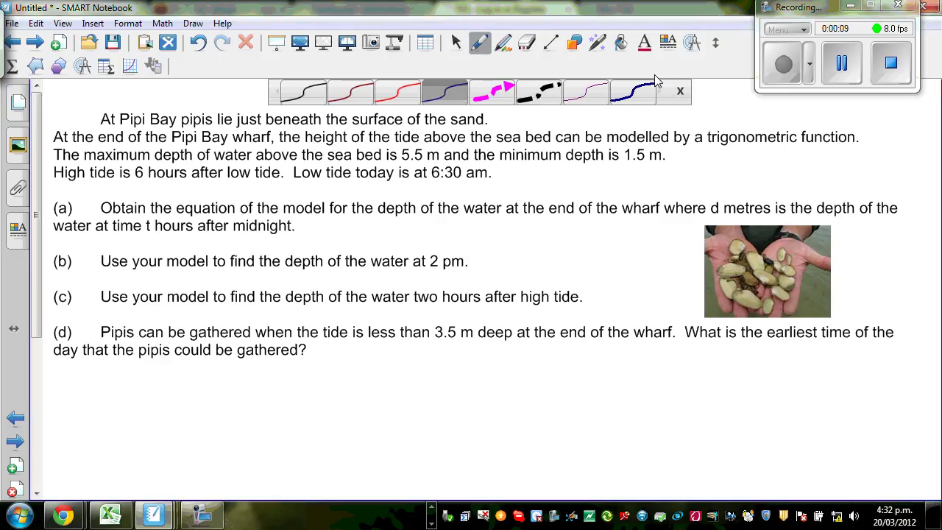
left_click(679, 93)
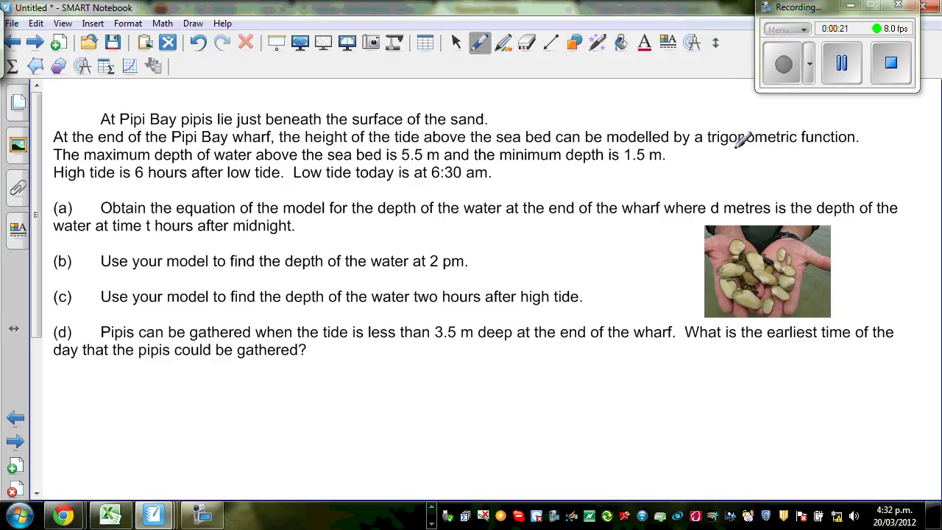
left_click_drag(719, 146, 819, 148)
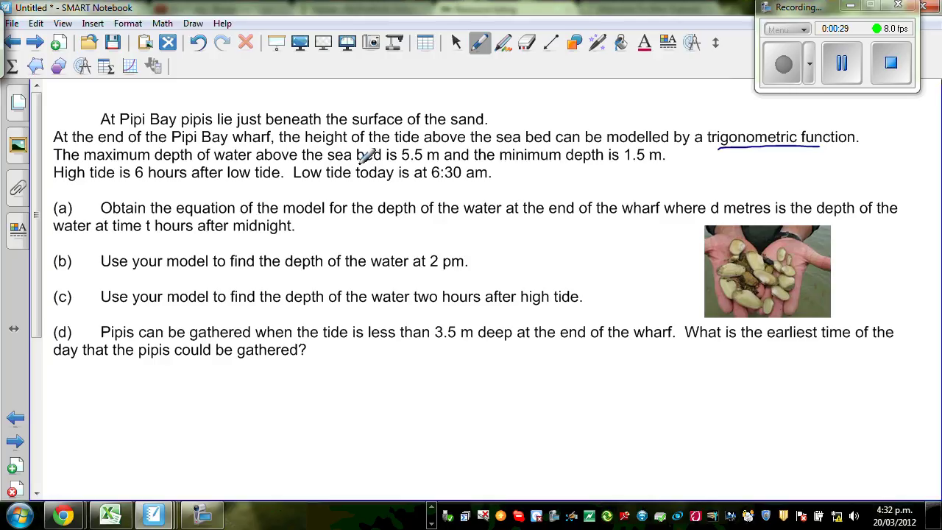
left_click_drag(402, 161, 439, 161)
left_click_drag(626, 161, 665, 162)
left_click(482, 46)
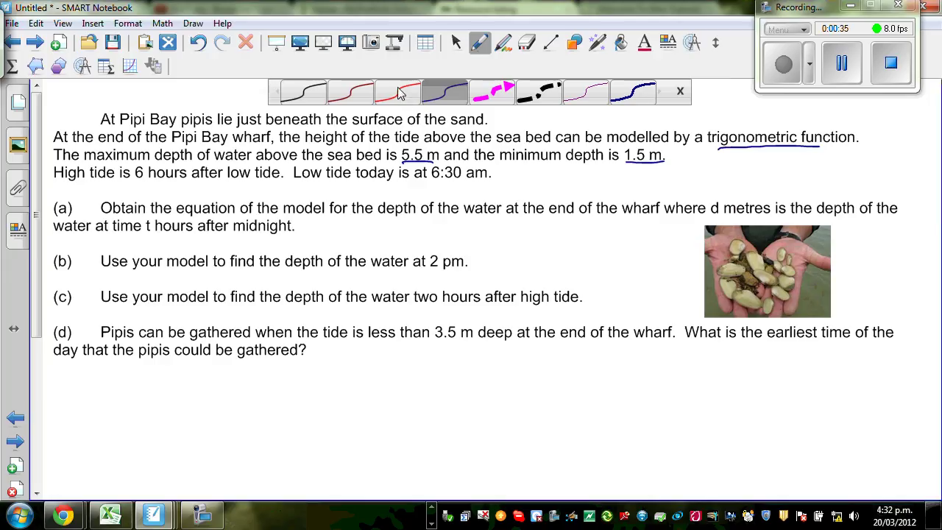
left_click(357, 96)
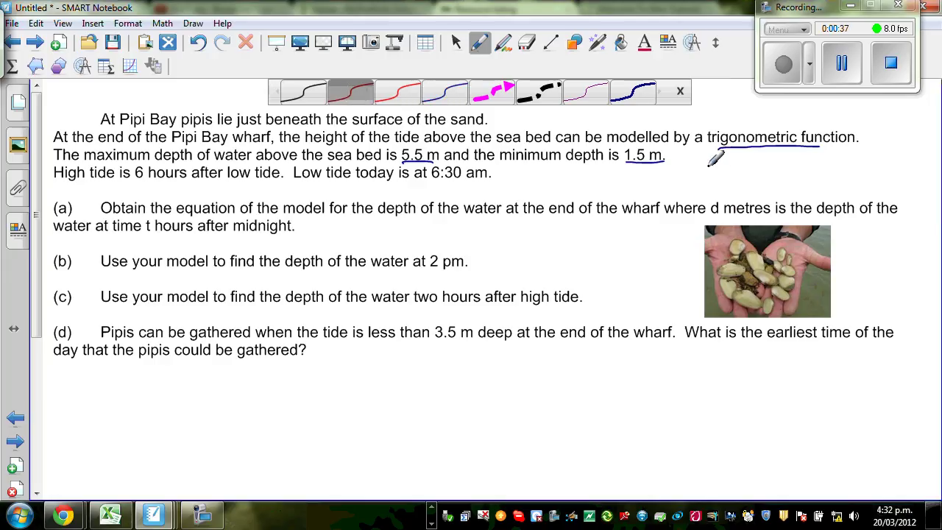
- Handwrite 'Max = 5.5m' in red beside the depth values
mouse_move(698, 175)
left_mouse_down()
mouse_move(703, 163)
mouse_move(736, 176)
left_mouse_up()
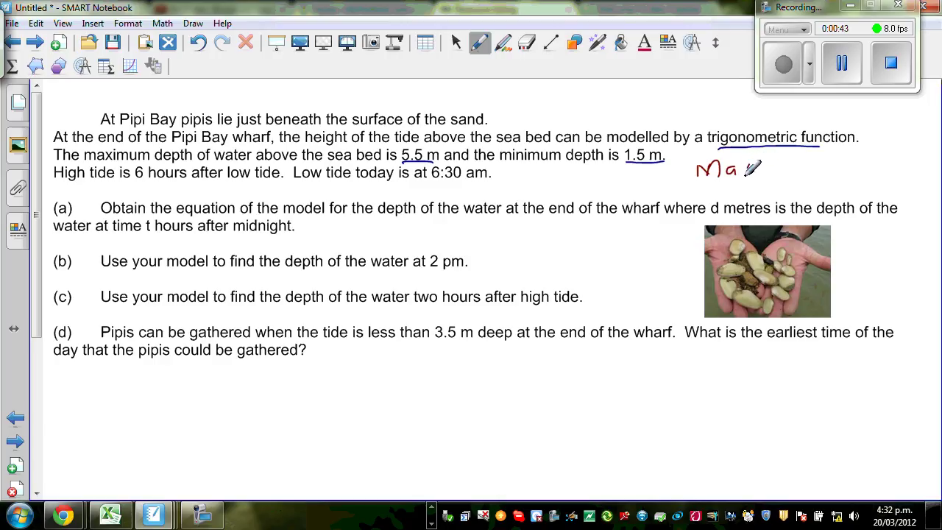
mouse_move(742, 166)
left_mouse_down()
mouse_move(803, 159)
mouse_move(791, 156)
mouse_move(805, 146)
mouse_move(827, 168)
left_mouse_up()
left_click_drag(830, 150, 841, 150)
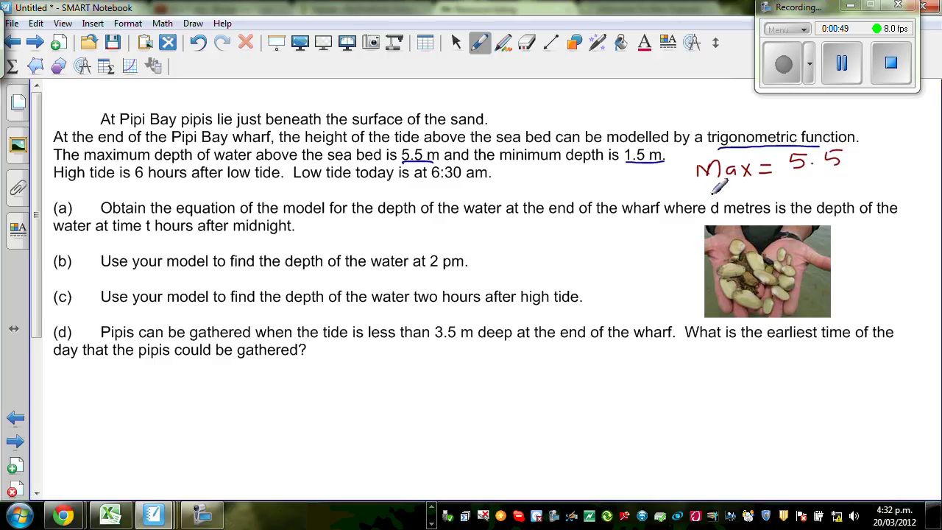
- Write 'Min = 1.5m', erasing a miswritten attempt, and underline 'High tide' in red
mouse_move(707, 198)
left_mouse_down()
mouse_move(749, 193)
mouse_move(706, 191)
mouse_move(724, 184)
mouse_move(733, 193)
mouse_move(743, 181)
mouse_move(753, 196)
mouse_move(784, 185)
mouse_move(781, 194)
mouse_move(803, 176)
mouse_move(805, 187)
mouse_move(829, 176)
mouse_move(844, 185)
mouse_move(814, 160)
mouse_move(870, 148)
mouse_move(856, 184)
mouse_move(880, 184)
left_mouse_up()
left_click(527, 42)
left_click(482, 44)
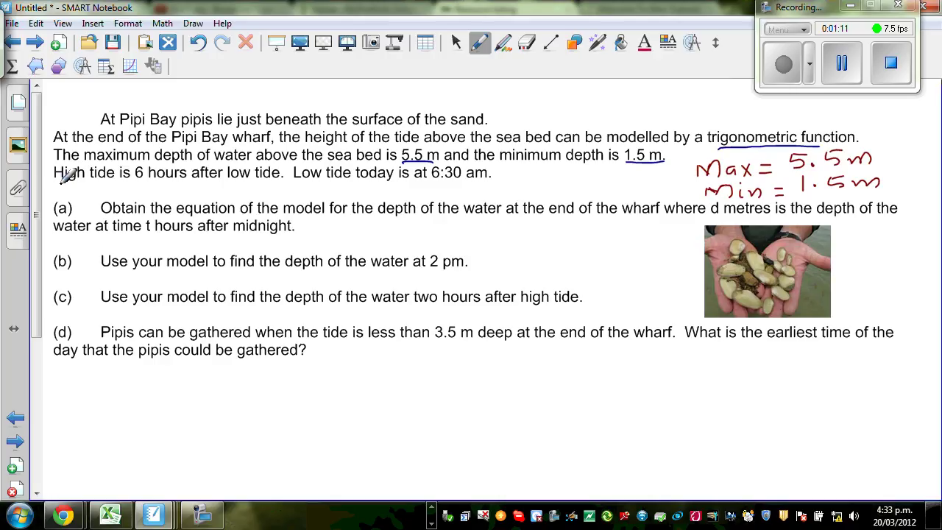
left_click_drag(55, 181, 188, 180)
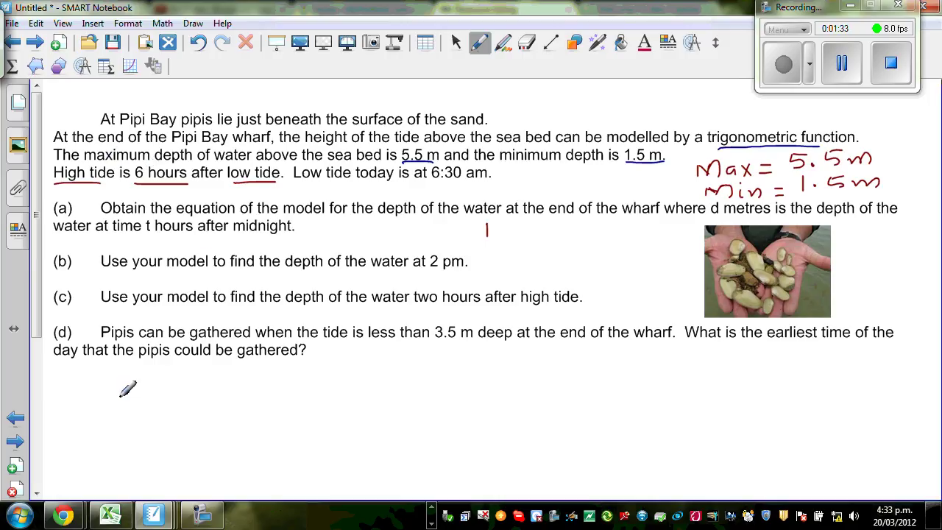
left_click(552, 42)
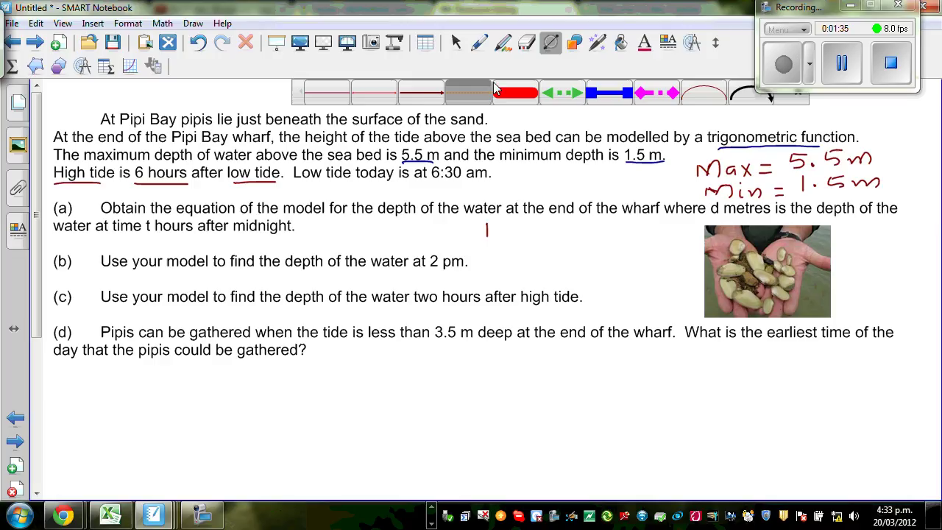
left_click(418, 94)
left_click_drag(140, 482, 145, 345)
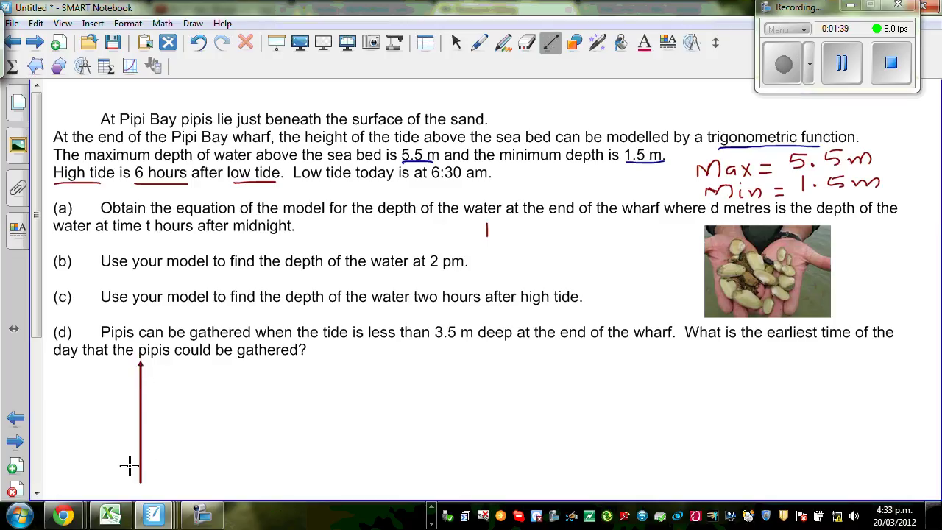
left_click_drag(93, 463, 298, 463)
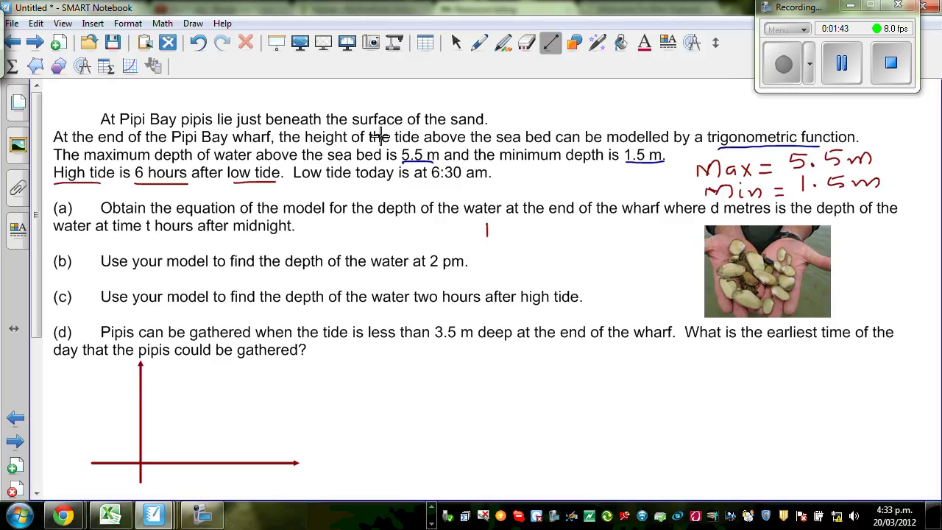
left_click(555, 44)
left_click(474, 96)
left_click_drag(102, 385, 339, 386)
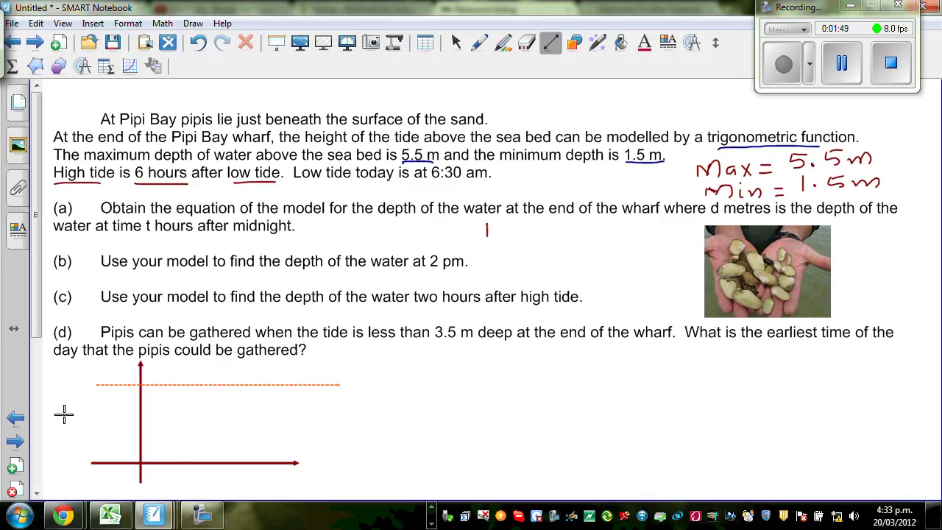
scroll(34, 302, "down", 3)
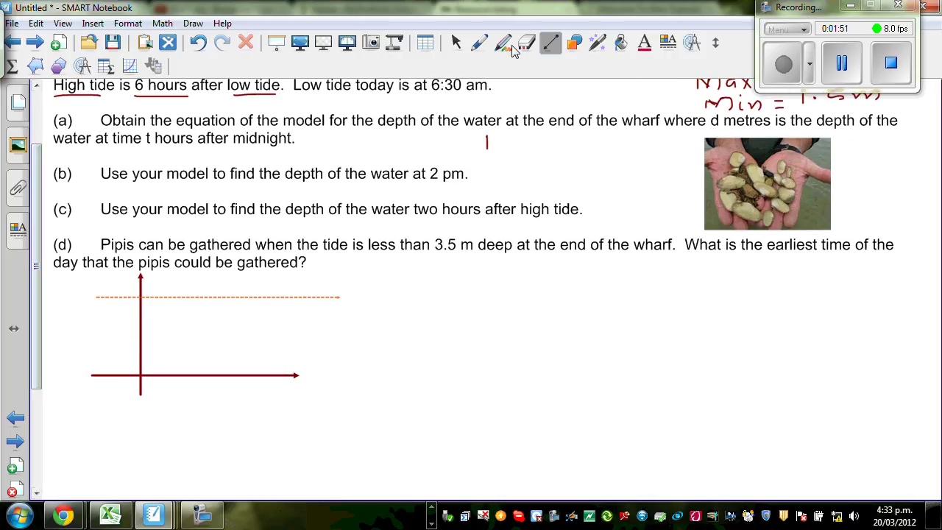
left_click(456, 42)
left_click(134, 339)
left_click_drag(140, 394, 141, 454)
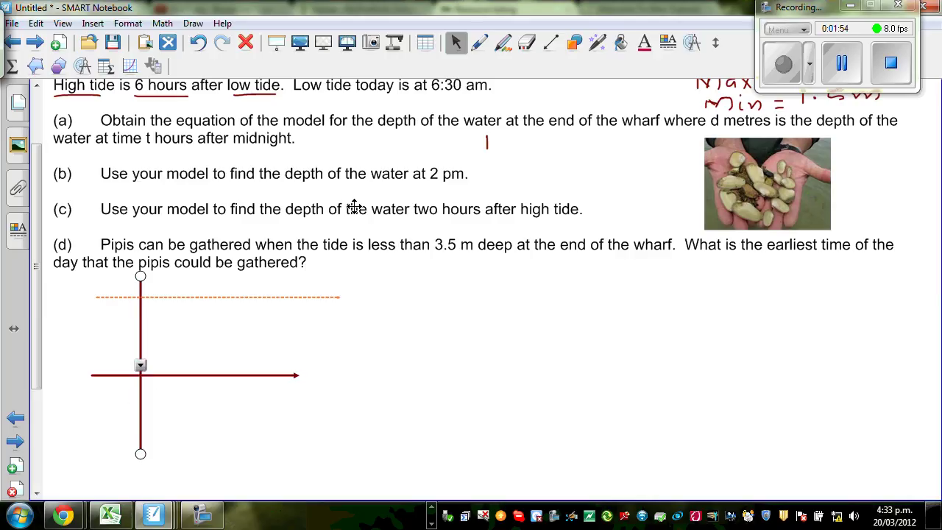
left_click(551, 43)
mouse_move(90, 430)
left_mouse_down()
mouse_move(288, 422)
mouse_move(318, 430)
left_mouse_up()
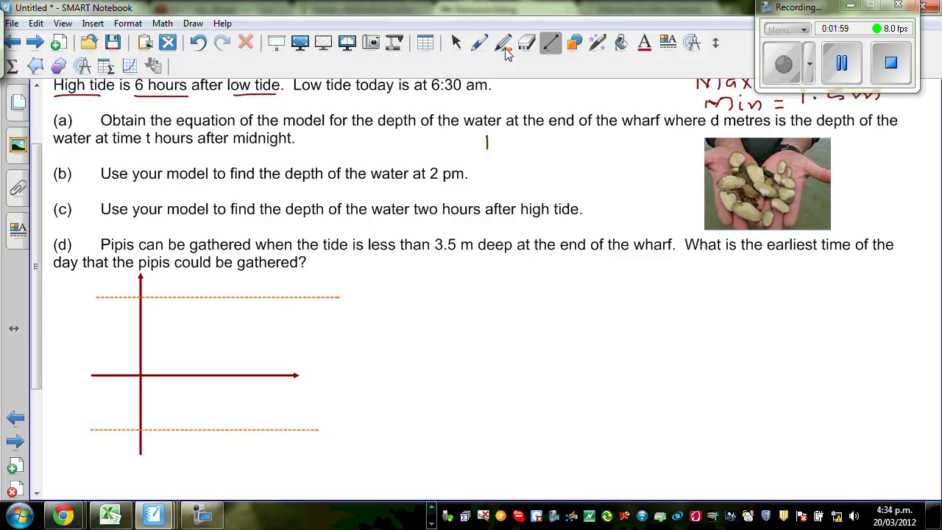
left_click(481, 42)
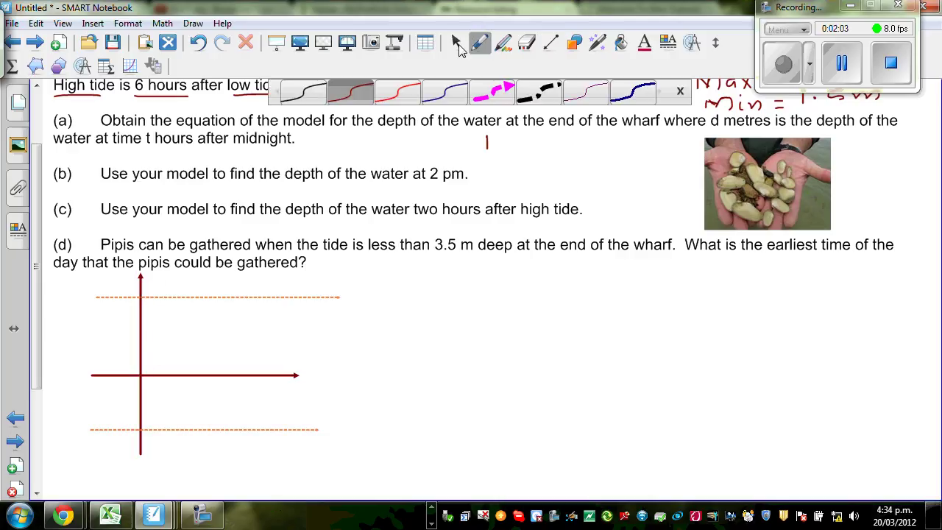
left_click(456, 42)
left_click(293, 376)
left_click_drag(295, 376, 374, 376)
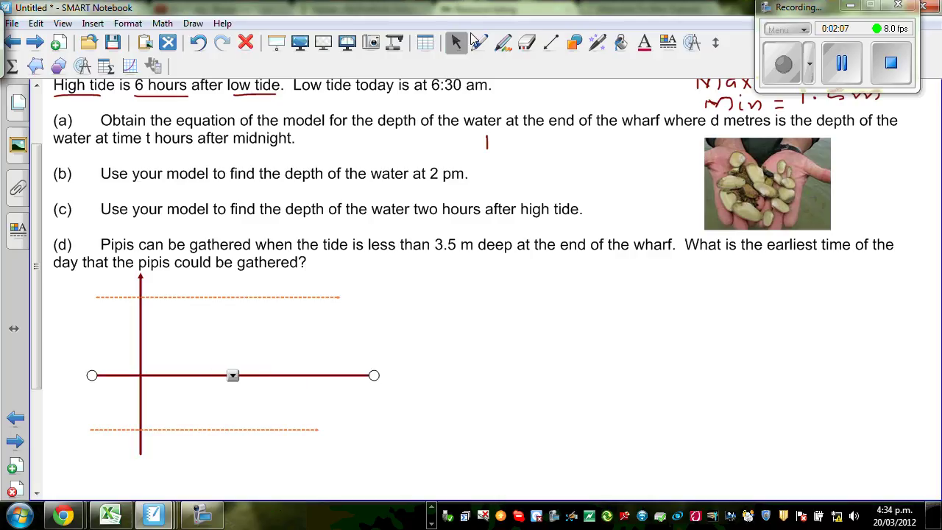
left_click(479, 42)
mouse_move(142, 296)
left_mouse_down()
mouse_move(168, 329)
mouse_move(193, 400)
mouse_move(219, 422)
mouse_move(265, 383)
mouse_move(298, 311)
mouse_move(322, 298)
left_mouse_up()
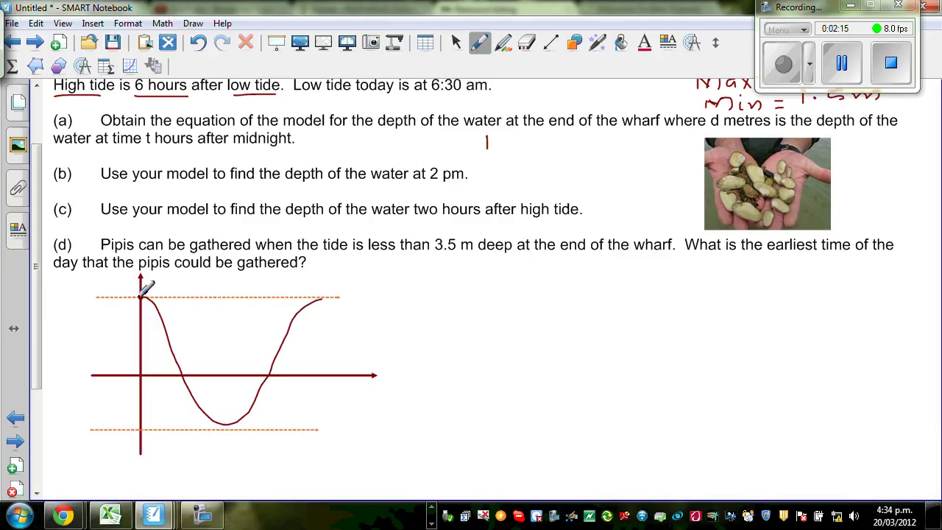
left_click(226, 424)
left_click(198, 43)
left_click(197, 42)
left_click(197, 42)
left_click(198, 43)
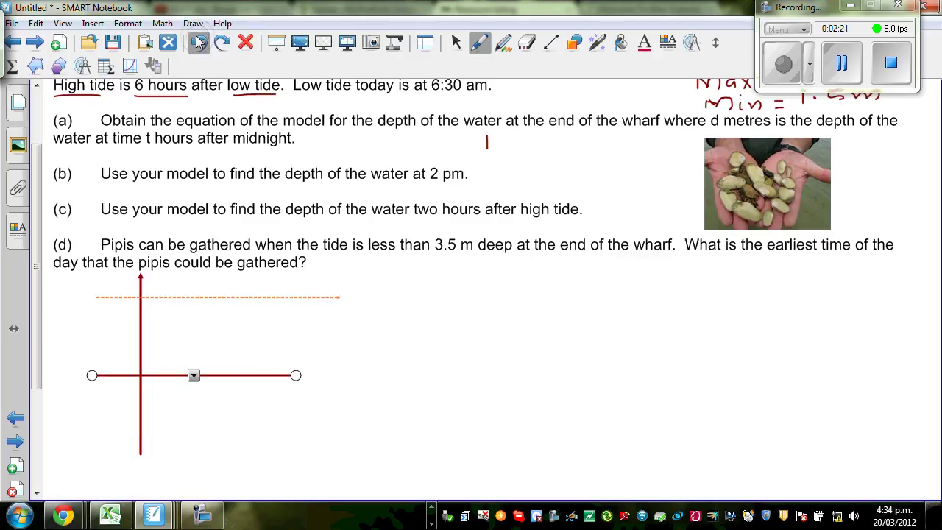
left_click(198, 43)
left_click(197, 43)
left_click(197, 42)
left_click(197, 43)
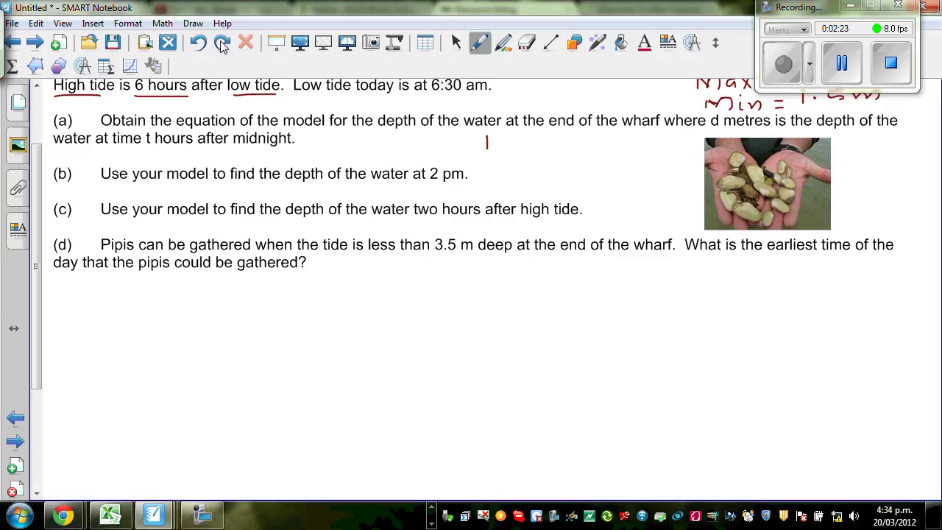
scroll(37, 266, "up", 3)
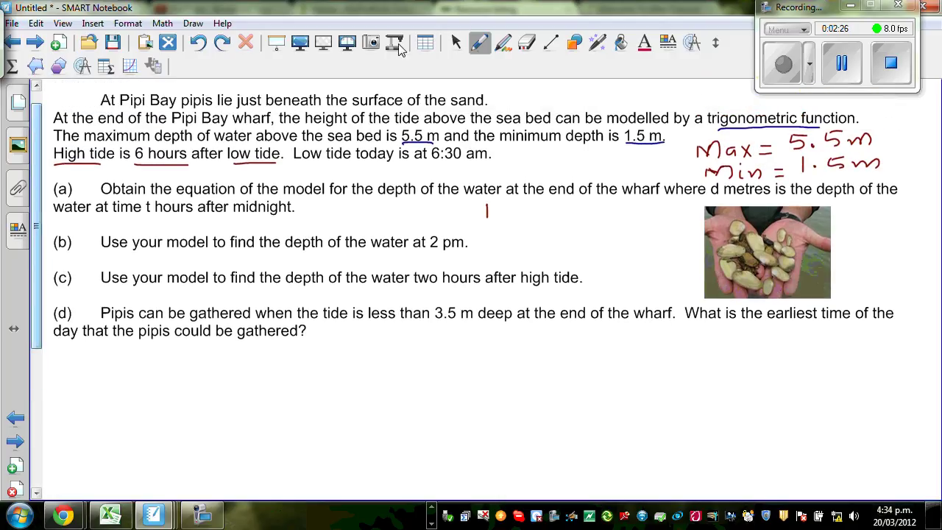
- Write '½ period = 6h' and '1 period = 12hour' beside question (a) and underline '6:30 am'
left_click(480, 44)
mouse_move(493, 215)
left_mouse_down()
mouse_move(497, 238)
mouse_move(526, 241)
mouse_move(524, 221)
mouse_move(575, 213)
mouse_move(574, 223)
mouse_move(575, 206)
mouse_move(587, 222)
mouse_move(599, 210)
mouse_move(626, 216)
mouse_move(617, 223)
mouse_move(668, 224)
left_mouse_up()
mouse_move(496, 253)
left_mouse_down()
mouse_move(496, 263)
mouse_move(518, 252)
mouse_move(557, 257)
mouse_move(564, 242)
mouse_move(602, 239)
mouse_move(605, 249)
mouse_move(636, 234)
mouse_move(665, 243)
mouse_move(660, 256)
mouse_move(700, 246)
left_mouse_up()
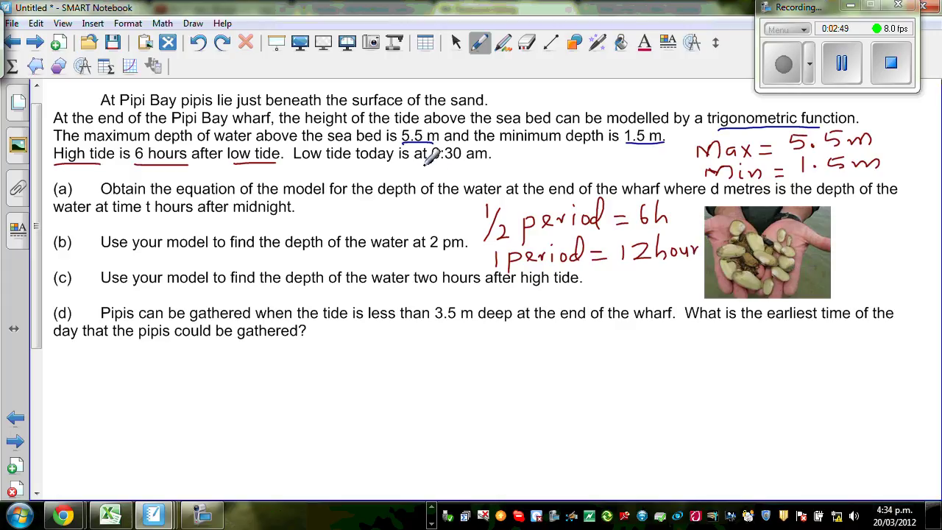
left_click_drag(428, 164, 488, 167)
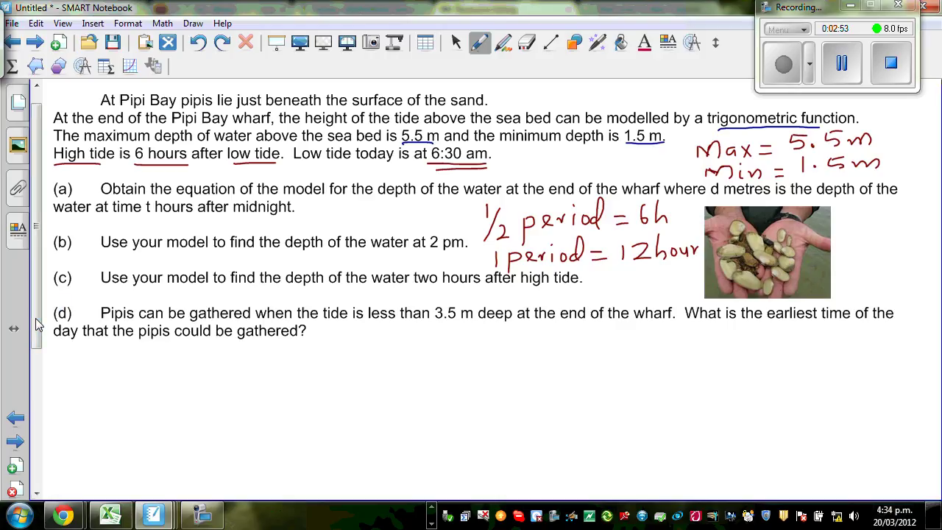
scroll(59, 317, "down", 1)
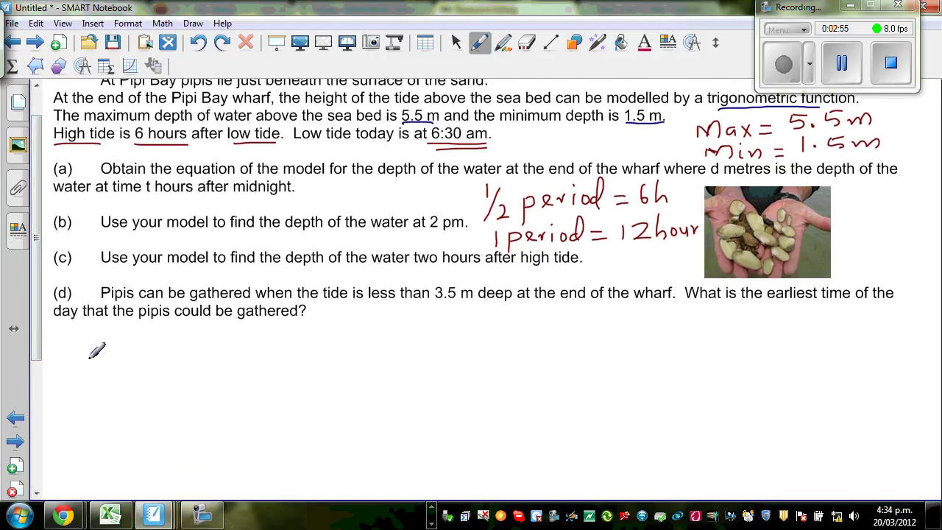
- Work out the baseline as BL = (5.5 + 1.5)/2 = 3.5 below question (d)
mouse_move(85, 353)
left_mouse_down()
mouse_move(85, 373)
mouse_move(103, 373)
mouse_move(120, 343)
mouse_move(131, 372)
mouse_move(153, 358)
mouse_move(154, 368)
mouse_move(178, 363)
left_mouse_up()
mouse_move(180, 347)
left_mouse_down()
mouse_move(196, 344)
mouse_move(219, 364)
mouse_move(235, 346)
mouse_move(266, 355)
left_mouse_up()
mouse_move(258, 350)
left_mouse_down()
mouse_move(258, 362)
mouse_move(292, 361)
mouse_move(312, 344)
left_mouse_up()
left_click_drag(183, 374, 286, 371)
left_click_drag(234, 390, 259, 401)
left_click_drag(355, 353, 367, 351)
left_click_drag(356, 361, 368, 360)
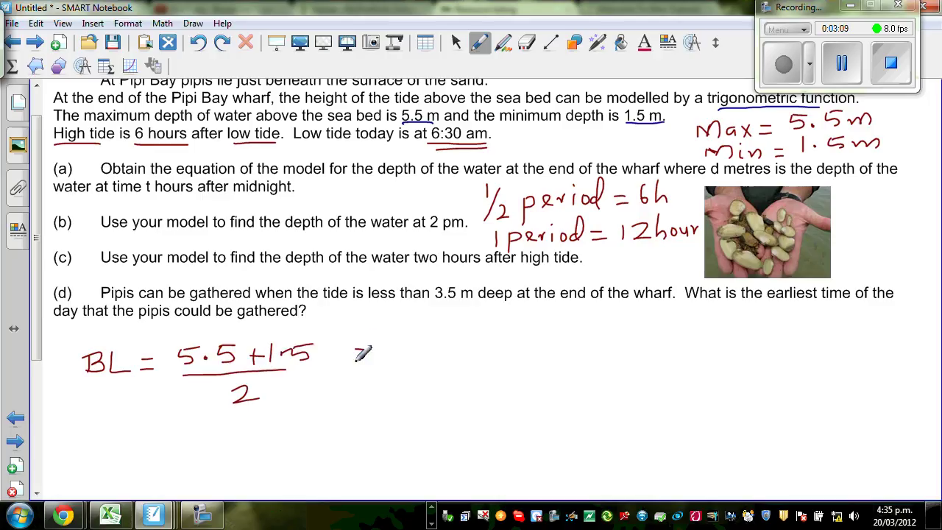
mouse_move(405, 335)
left_mouse_down()
mouse_move(418, 334)
mouse_move(431, 359)
mouse_move(406, 380)
mouse_move(429, 388)
left_mouse_up()
mouse_move(458, 351)
left_mouse_down()
mouse_move(474, 358)
mouse_move(517, 330)
mouse_move(499, 352)
left_mouse_up()
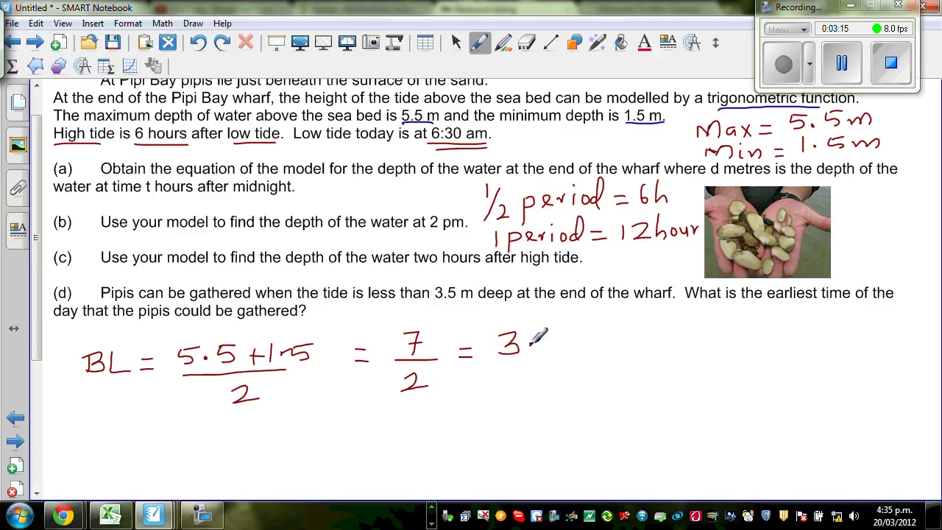
mouse_move(549, 333)
left_mouse_down()
mouse_move(547, 351)
mouse_move(564, 332)
left_mouse_up()
- Write the amplitude working Amp = Max − BL = 5.5 − 3.5 = 2m
mouse_move(100, 451)
left_mouse_down()
mouse_move(148, 442)
mouse_move(183, 468)
left_mouse_up()
mouse_move(215, 434)
left_mouse_down()
mouse_move(282, 426)
mouse_move(283, 418)
mouse_move(313, 438)
mouse_move(320, 426)
mouse_move(385, 416)
mouse_move(397, 431)
mouse_move(471, 422)
left_mouse_up()
mouse_move(451, 429)
left_mouse_down()
mouse_move(499, 427)
mouse_move(518, 410)
mouse_move(550, 422)
mouse_move(572, 409)
mouse_move(598, 420)
mouse_move(667, 421)
mouse_move(681, 403)
mouse_move(724, 420)
mouse_move(770, 393)
mouse_move(771, 419)
mouse_move(809, 414)
left_mouse_up()
left_click(533, 418)
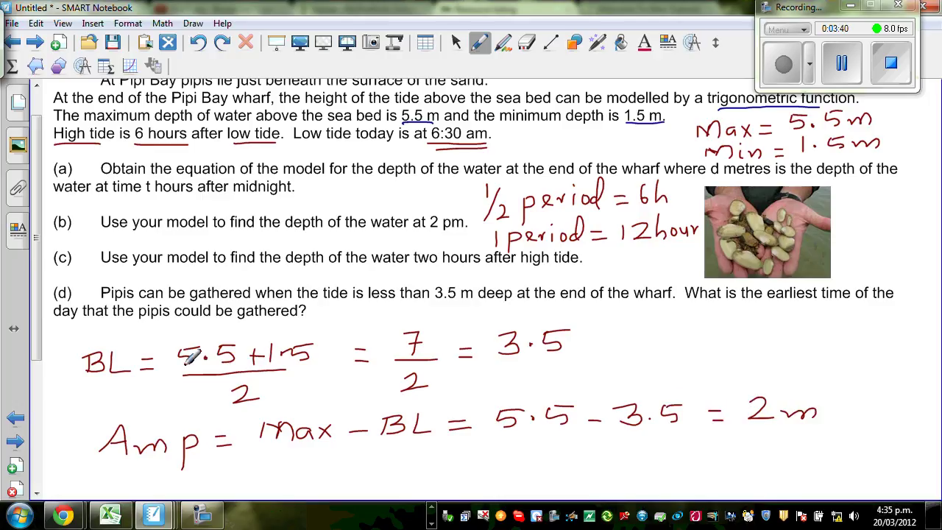
left_click_drag(42, 259, 34, 389)
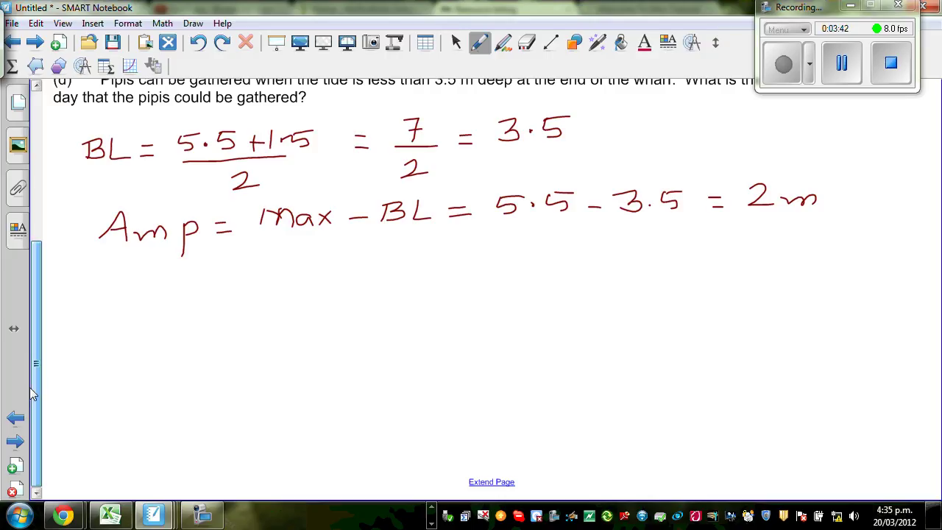
- Extend the page and draw arrow-ended vertical depth and horizontal time axes
left_click(497, 477)
left_click_drag(34, 400, 34, 315)
left_click(552, 43)
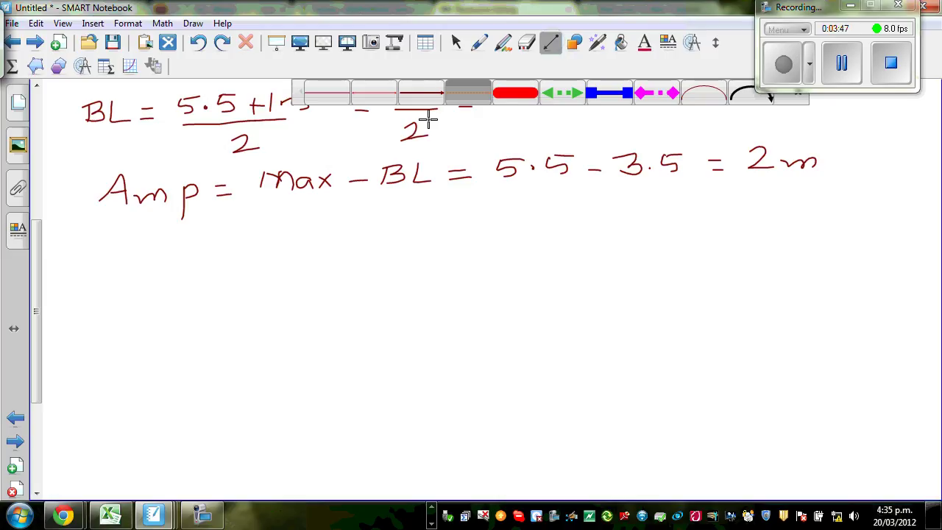
left_click(424, 93)
left_click_drag(281, 466, 281, 207)
left_click_drag(207, 440, 745, 428)
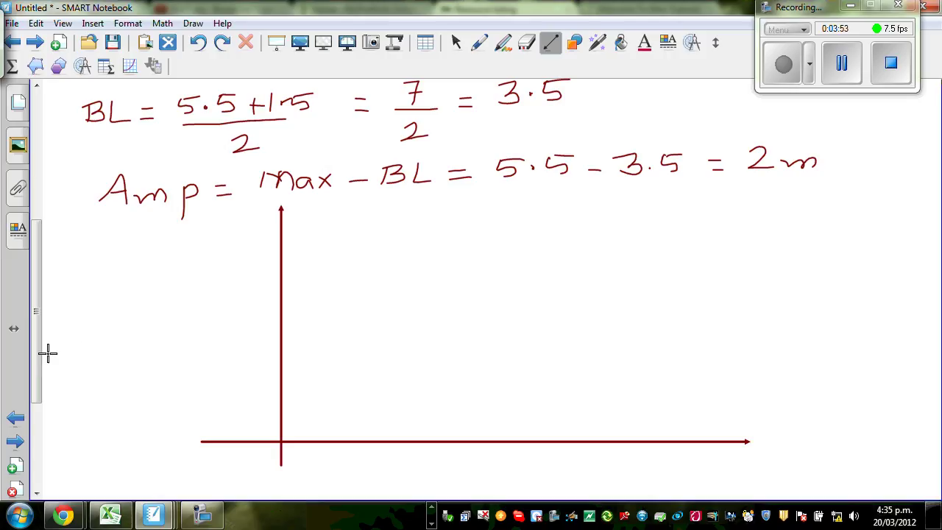
- In black ink, label the origin 0, the horizontal axis t, and start the caption 'time after'
left_click_drag(35, 366, 36, 237)
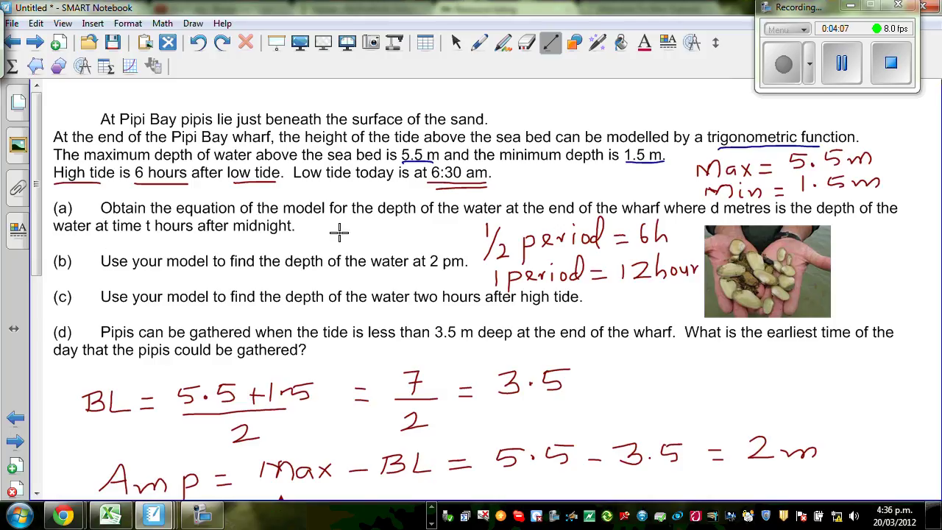
left_click_drag(36, 228, 37, 416)
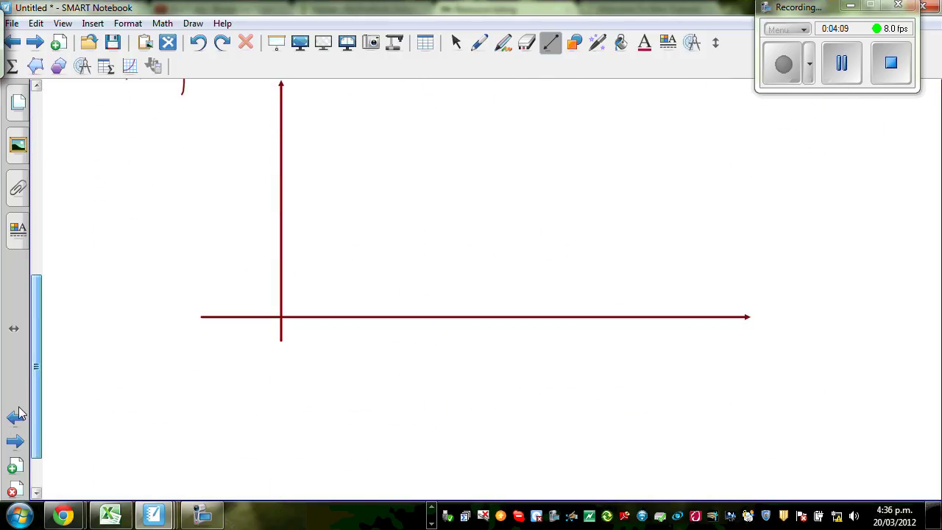
left_click(480, 42)
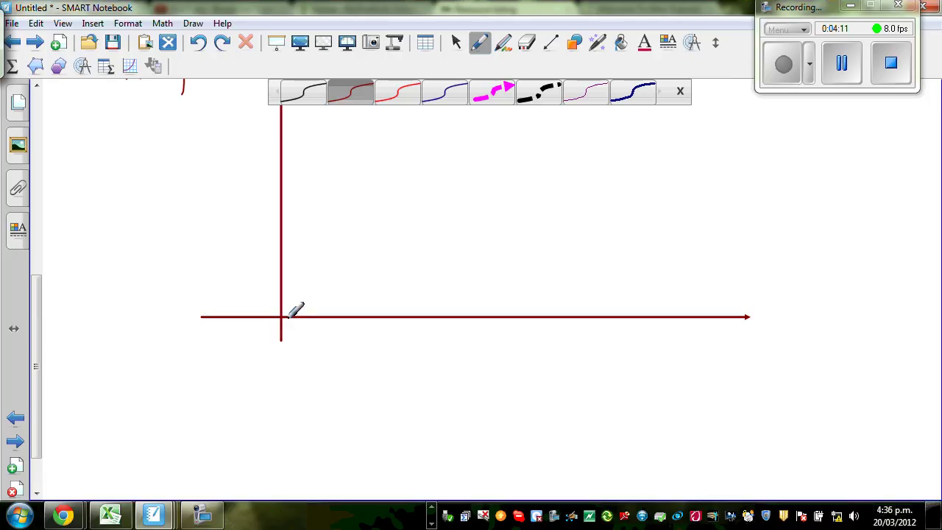
left_click(301, 91)
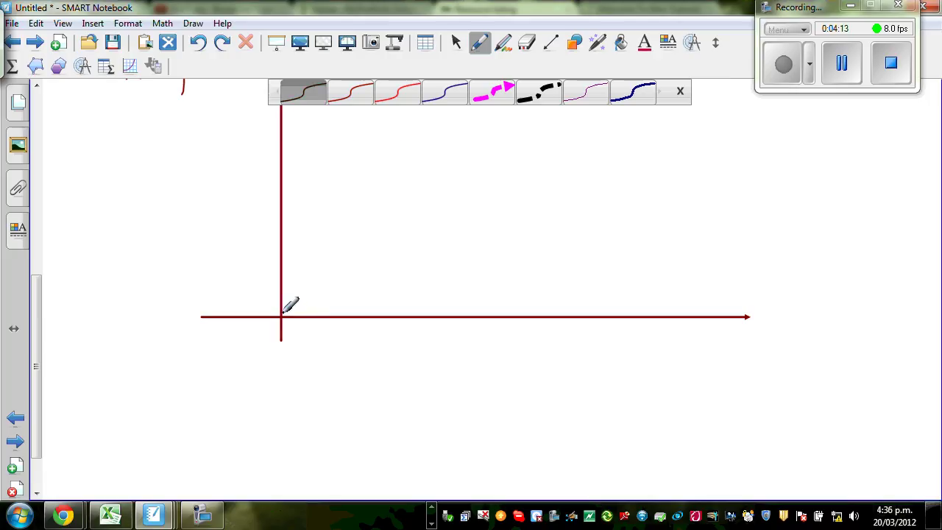
left_click(282, 313)
left_click_drag(251, 333, 242, 340)
mouse_move(490, 352)
left_mouse_down()
mouse_move(500, 372)
mouse_move(502, 357)
left_mouse_up()
mouse_move(368, 405)
left_mouse_down()
mouse_move(388, 395)
mouse_move(411, 416)
mouse_move(469, 412)
mouse_move(476, 422)
left_mouse_up()
mouse_move(501, 380)
left_mouse_down()
mouse_move(496, 407)
mouse_move(500, 395)
mouse_move(526, 411)
mouse_move(601, 400)
mouse_move(598, 393)
mouse_move(607, 393)
mouse_move(610, 410)
mouse_move(625, 386)
mouse_move(631, 398)
mouse_move(654, 396)
mouse_move(654, 406)
mouse_move(666, 391)
mouse_move(666, 438)
left_mouse_up()
- Finish the axis caption so it reads 'time after midnight'
left_click(665, 390)
mouse_move(701, 372)
left_mouse_down()
mouse_move(698, 409)
mouse_move(708, 404)
left_mouse_up()
left_click_drag(38, 361, 34, 294)
- Draw dotted maximum and minimum depth lines and a thin solid red baseline between them
left_click(551, 42)
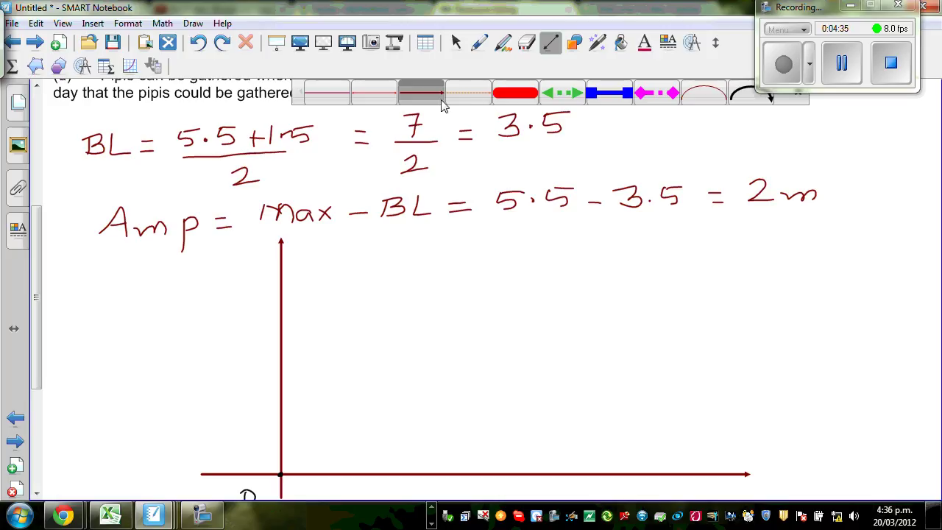
left_click(470, 93)
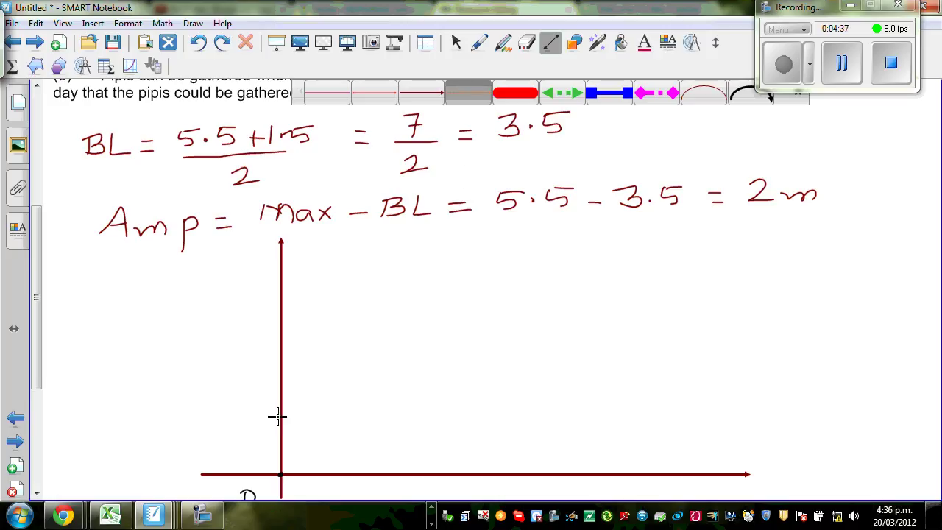
mouse_move(171, 432)
left_mouse_down()
mouse_move(358, 424)
mouse_move(700, 432)
left_mouse_up()
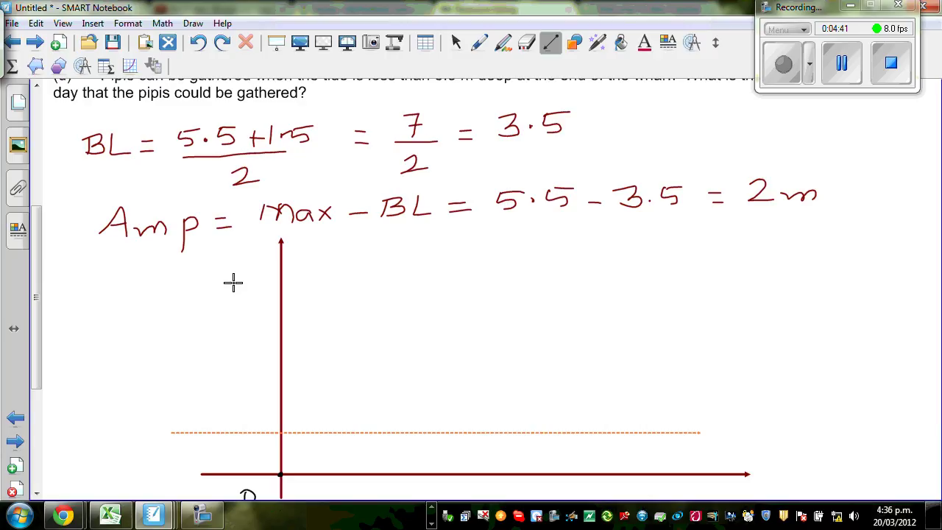
left_click_drag(184, 277, 638, 274)
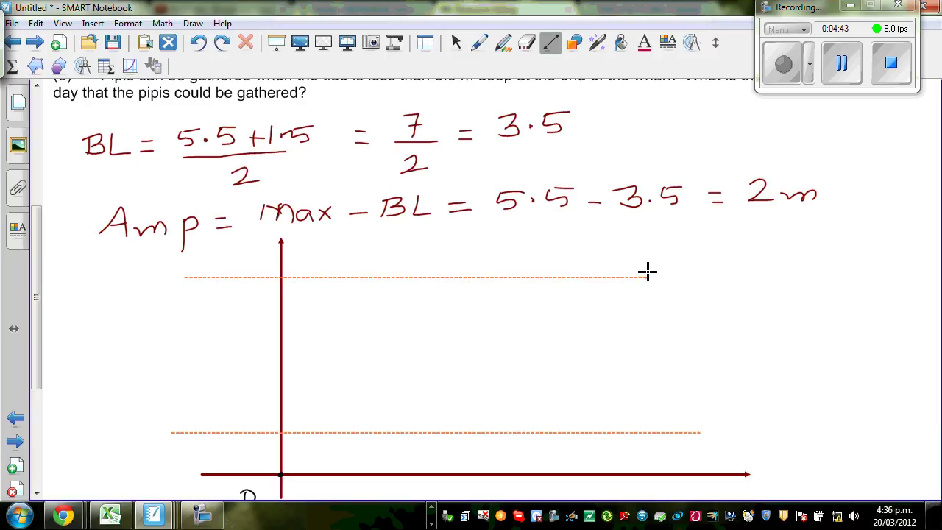
left_click(547, 44)
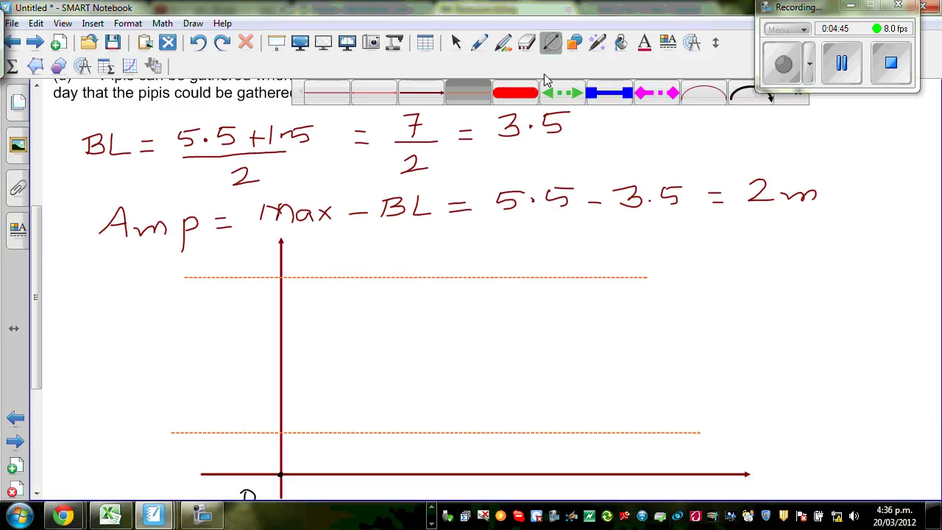
left_click(381, 94)
left_click_drag(176, 356, 670, 344)
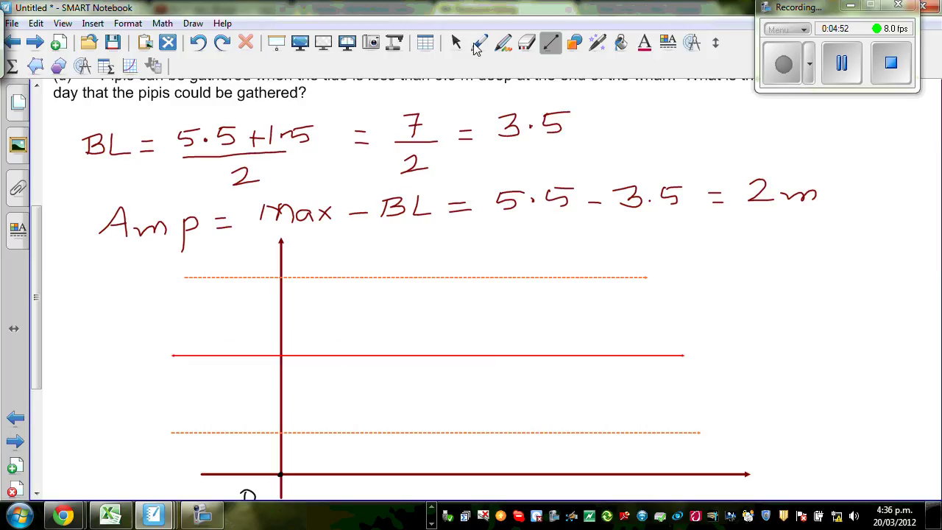
- Label the baseline 3.5 on the vertical axis and mark it BL
left_click(479, 42)
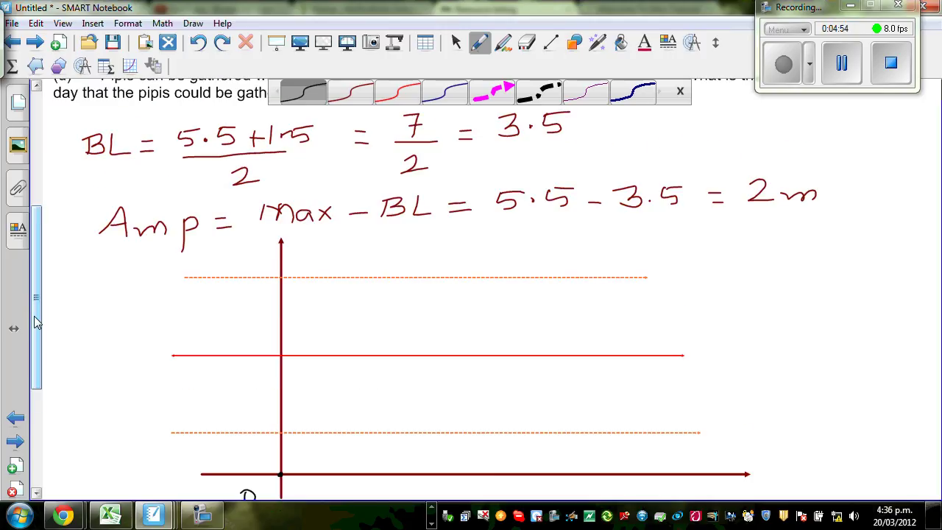
left_click_drag(35, 319, 34, 359)
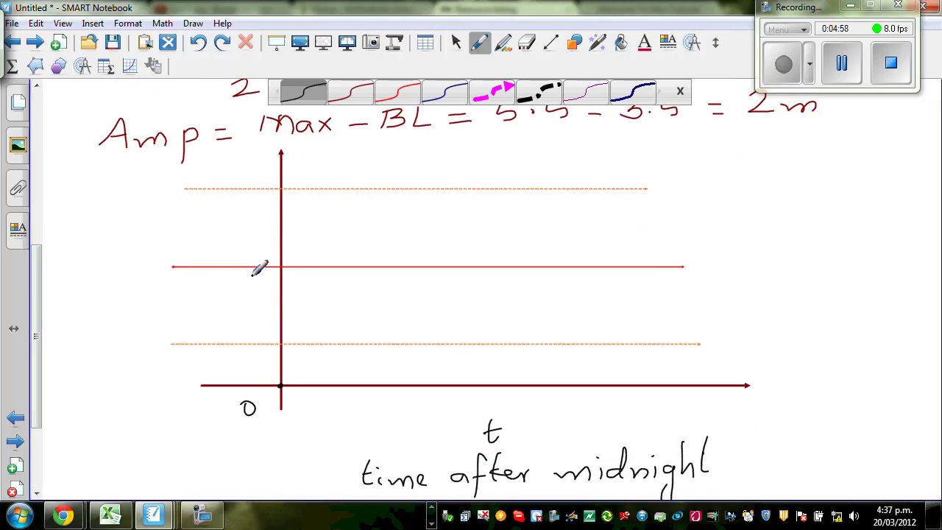
mouse_move(35, 324)
left_mouse_down()
mouse_move(34, 259)
mouse_move(34, 309)
left_mouse_up()
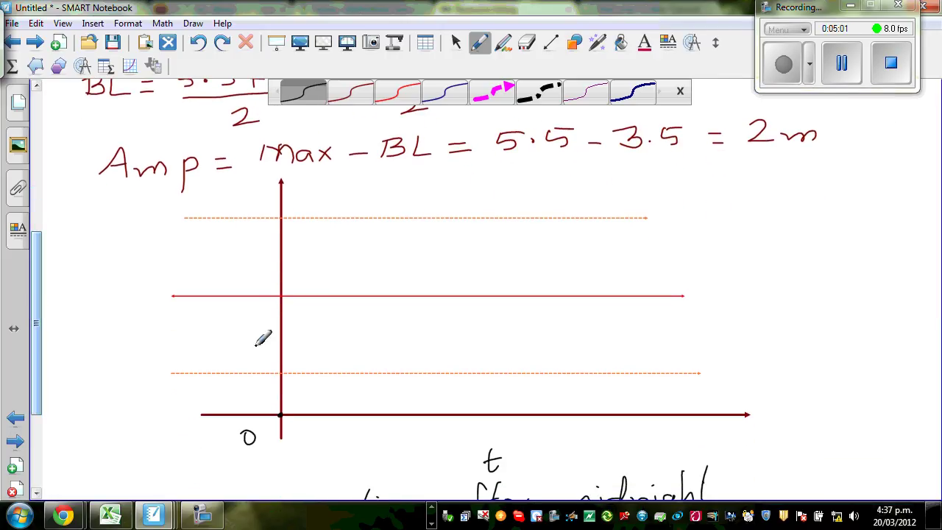
left_click(229, 305)
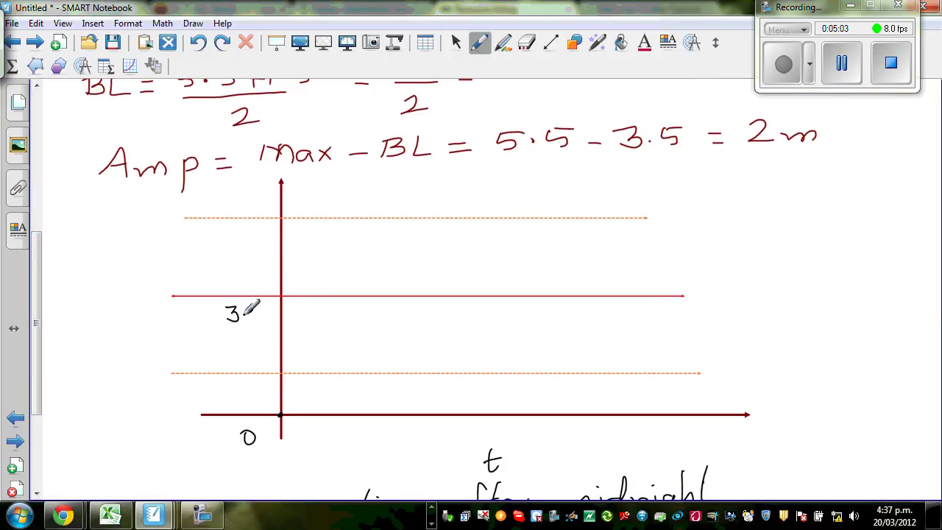
left_click_drag(263, 312, 267, 306)
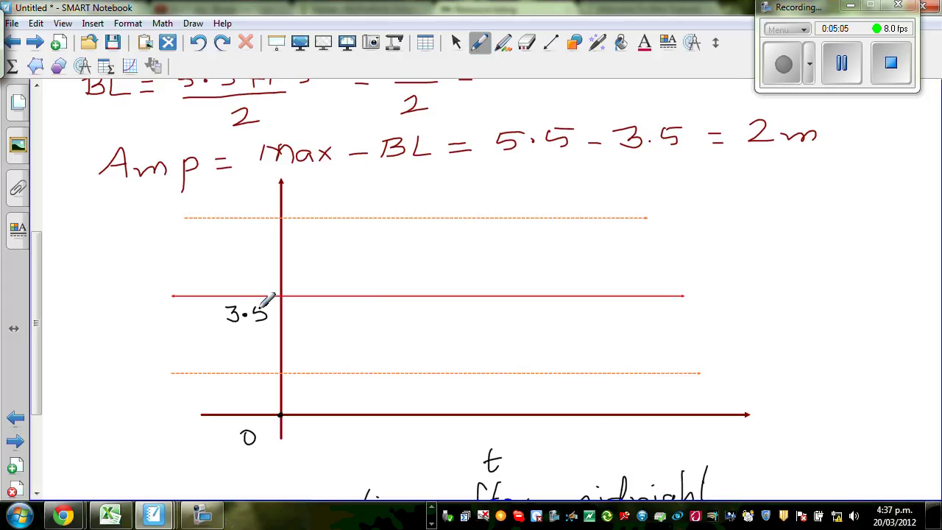
left_click_drag(714, 269, 714, 290)
mouse_move(714, 270)
left_mouse_down()
mouse_move(716, 290)
mouse_move(752, 290)
left_mouse_up()
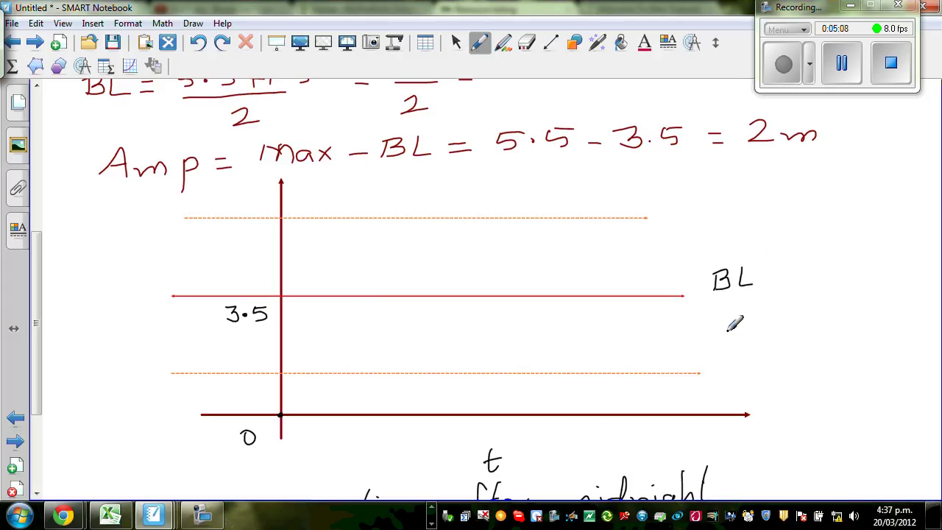
- Label the dotted lines 1.5 and 5.5, then circle 6:30 am in the question
mouse_move(35, 343)
left_mouse_down()
mouse_move(35, 269)
mouse_move(33, 342)
left_mouse_up()
mouse_move(233, 391)
left_mouse_down()
mouse_move(231, 404)
mouse_move(266, 388)
left_mouse_up()
left_click(241, 398)
mouse_move(240, 202)
left_mouse_down()
mouse_move(246, 211)
mouse_move(268, 199)
left_mouse_up()
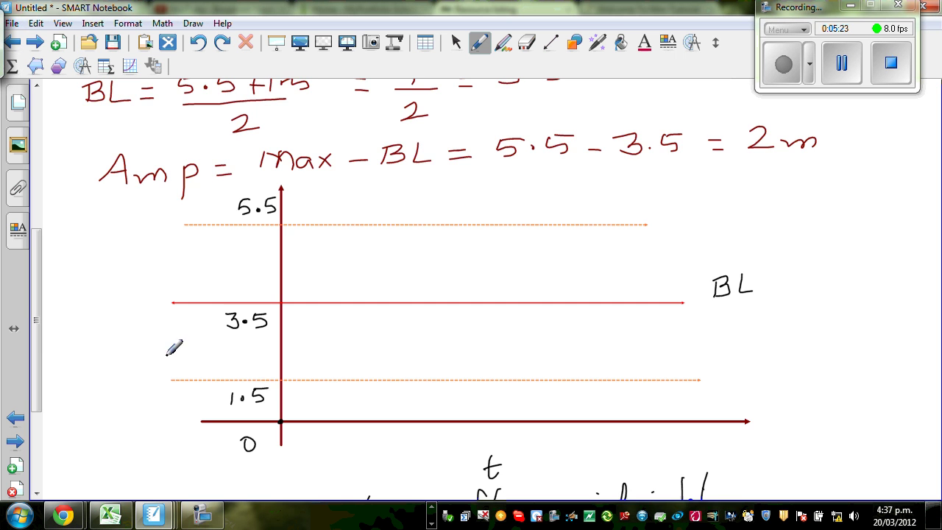
left_click_drag(37, 343, 34, 222)
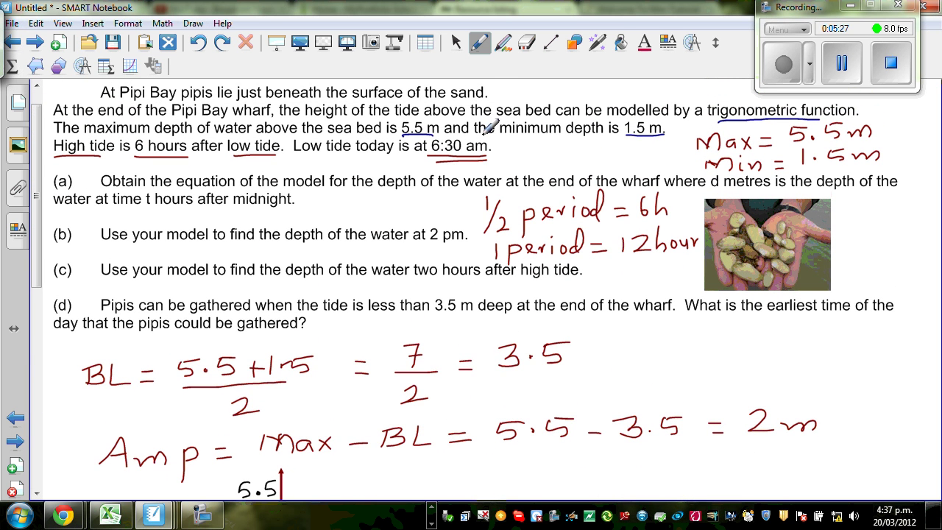
mouse_move(479, 134)
left_mouse_down()
mouse_move(431, 143)
mouse_move(436, 156)
mouse_move(461, 162)
mouse_move(496, 137)
left_mouse_up()
left_click_drag(36, 242, 42, 362)
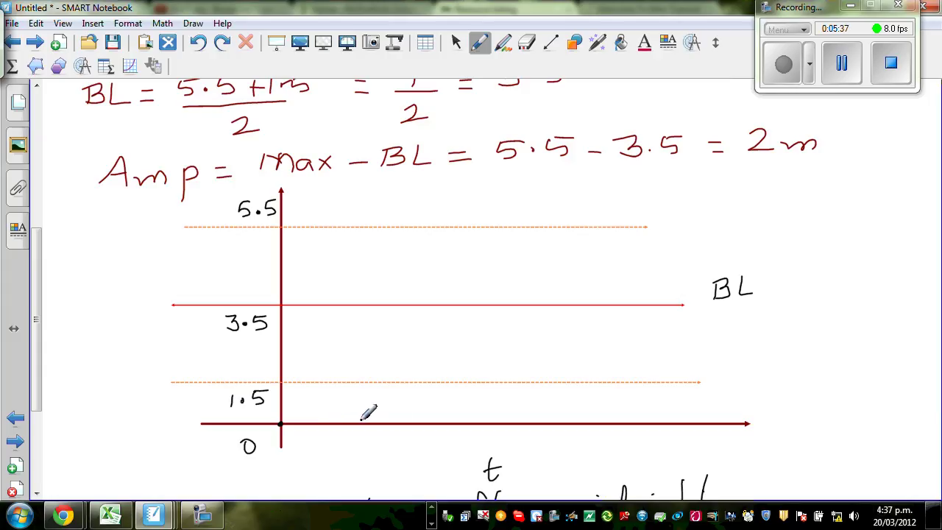
- Mark ticks on the time axis, erase a misplaced one, and label the last tick 18½
mouse_move(363, 420)
left_mouse_down()
mouse_move(354, 443)
mouse_move(356, 455)
mouse_move(373, 433)
mouse_move(365, 451)
mouse_move(383, 469)
left_mouse_up()
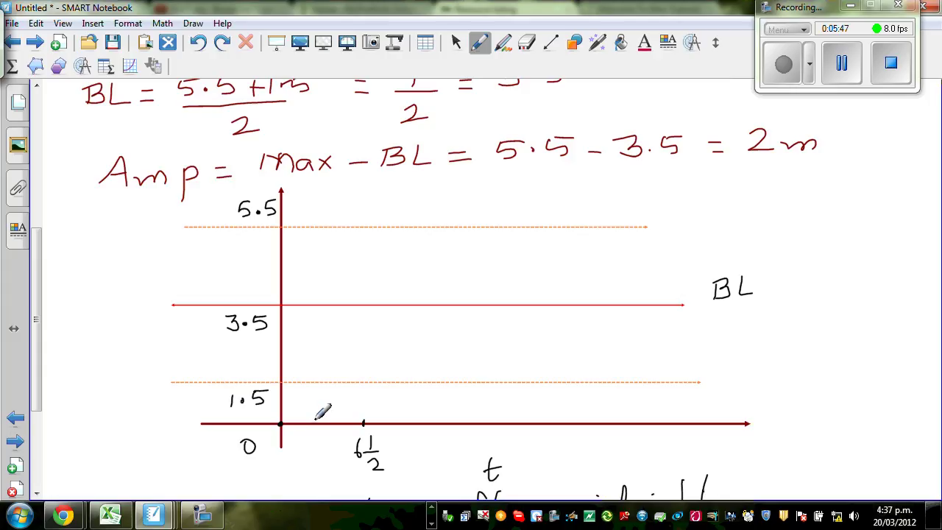
left_click_drag(315, 420, 315, 429)
left_click(280, 425)
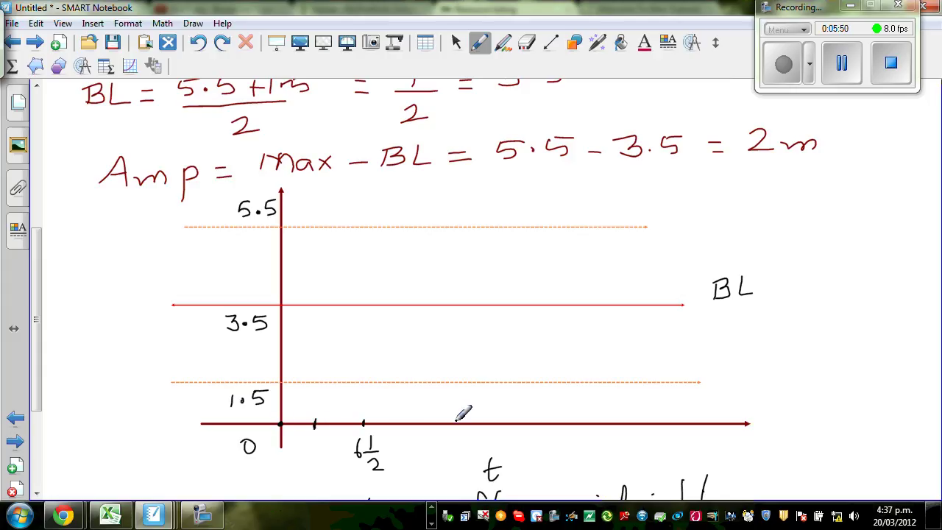
left_click(527, 43)
left_click_drag(327, 414, 337, 444)
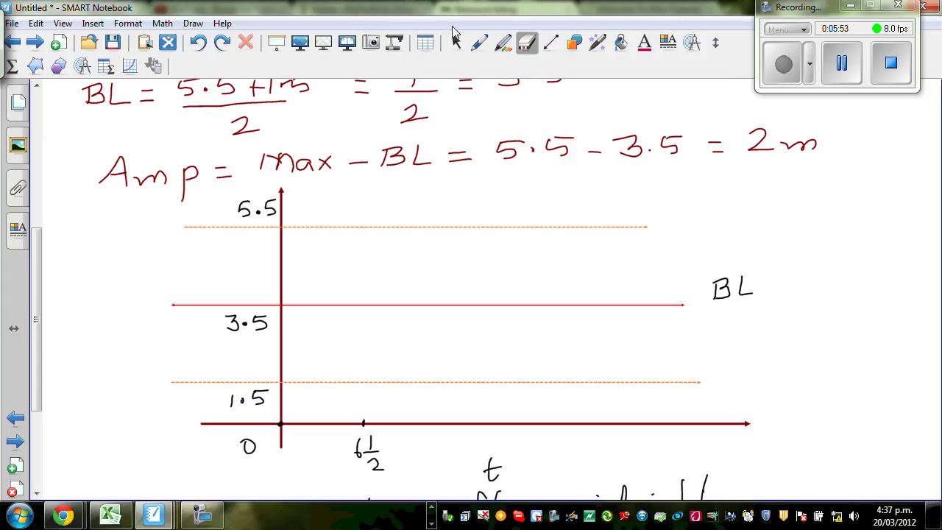
left_click(479, 44)
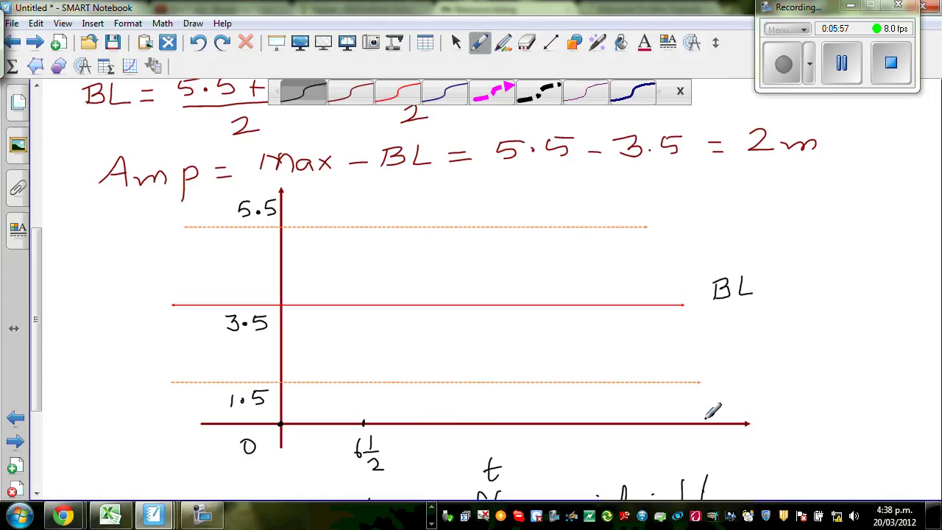
left_click_drag(708, 418, 708, 430)
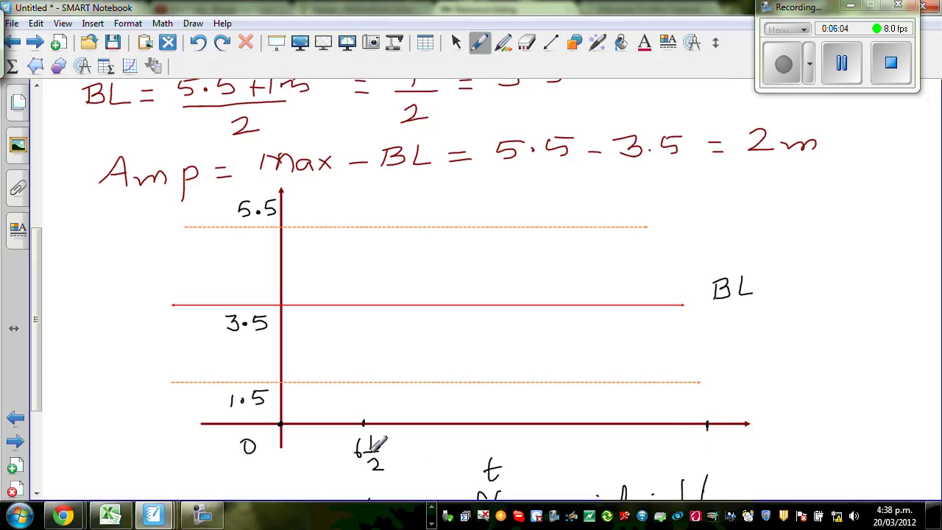
mouse_move(698, 446)
left_mouse_down()
mouse_move(699, 461)
mouse_move(711, 444)
mouse_move(739, 469)
left_mouse_up()
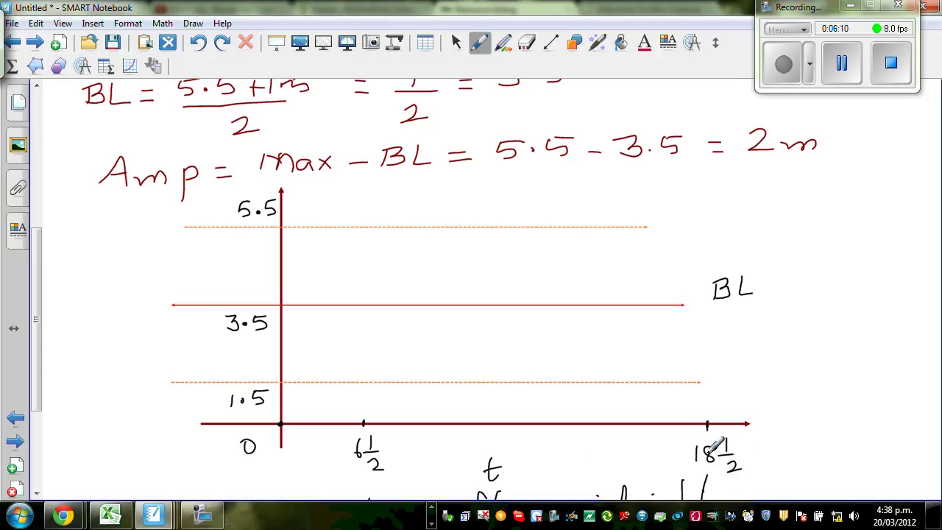
- Add ticks for 12½, 9½ and 15½ and write their labels beneath them
left_click_drag(523, 419, 523, 428)
left_click_drag(443, 417, 443, 426)
left_click_drag(623, 417, 623, 428)
mouse_move(513, 435)
left_mouse_down()
mouse_move(513, 456)
mouse_move(535, 448)
mouse_move(549, 470)
left_mouse_up()
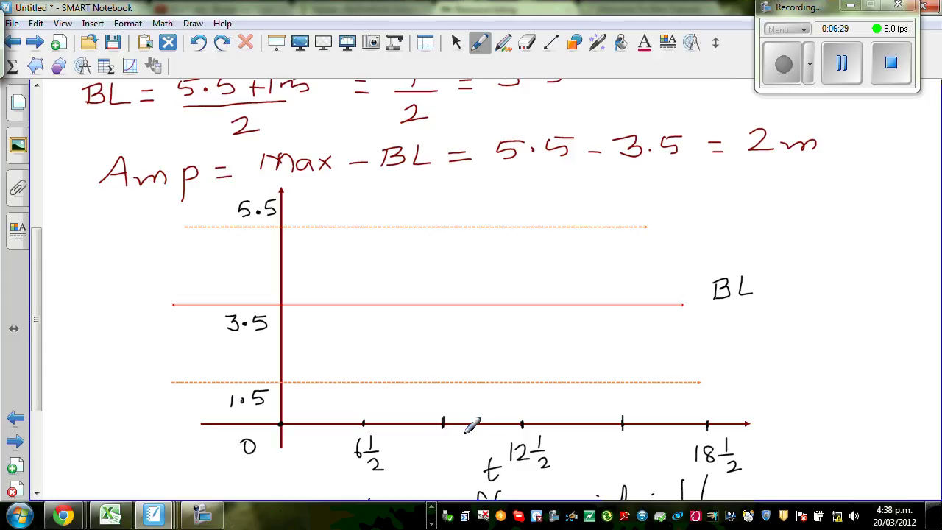
mouse_move(432, 443)
left_mouse_down()
mouse_move(430, 463)
mouse_move(458, 455)
left_mouse_up()
left_click_drag(445, 461, 461, 469)
mouse_move(612, 444)
left_mouse_down()
mouse_move(619, 452)
mouse_move(611, 459)
left_mouse_up()
mouse_move(614, 443)
left_mouse_down()
mouse_move(637, 446)
mouse_move(652, 471)
left_mouse_up()
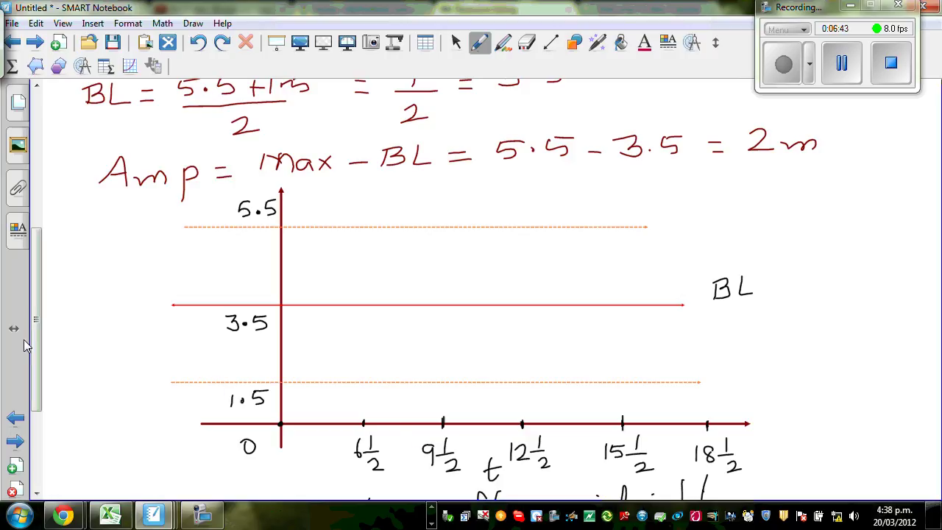
left_click_drag(35, 335, 35, 368)
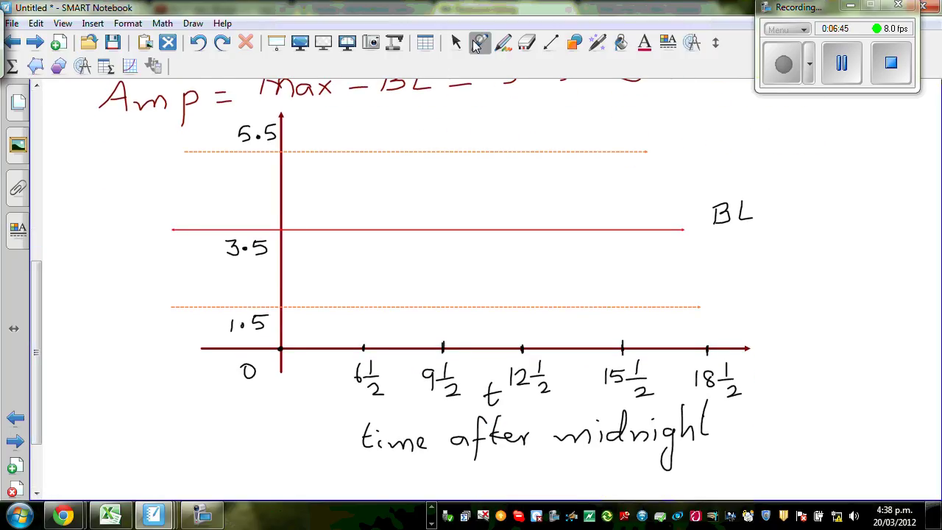
- In blue ink, write am under 6½ and pm under 12½ and 18½
left_click(479, 42)
left_click(445, 92)
left_click_drag(357, 414, 457, 413)
mouse_move(530, 405)
left_mouse_down()
mouse_move(530, 421)
mouse_move(564, 407)
left_mouse_up()
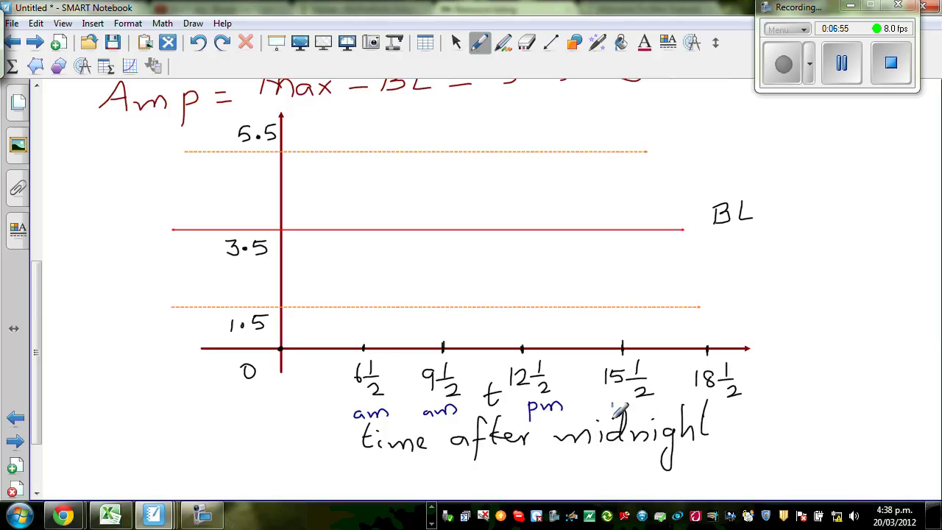
mouse_move(736, 403)
left_mouse_down()
mouse_move(739, 424)
mouse_move(745, 407)
mouse_move(779, 399)
left_mouse_up()
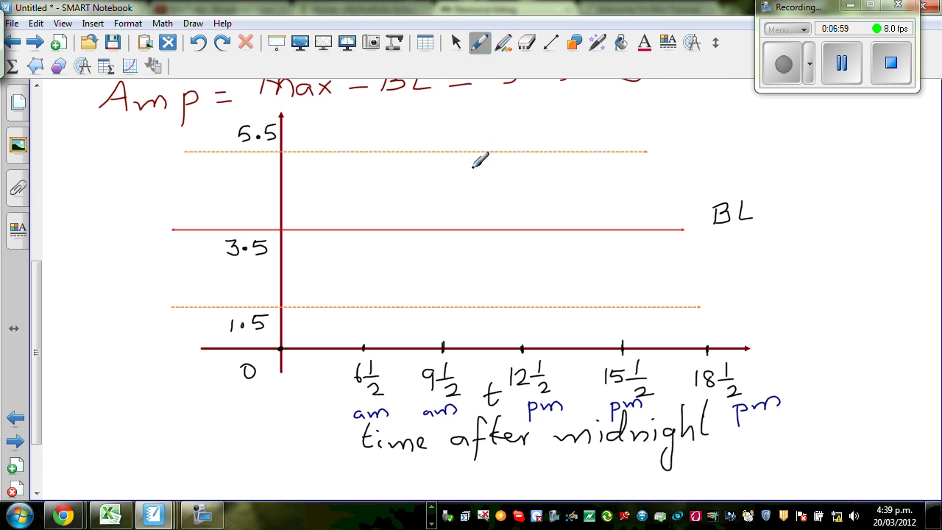
- Switch back to the dark red pen for marking the tide points
left_click(479, 46)
left_click(352, 94)
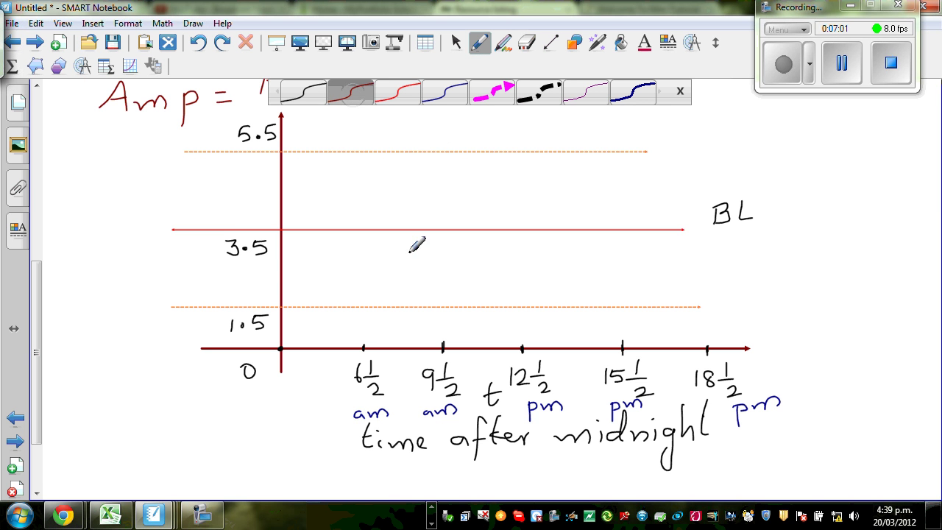
mouse_move(38, 368)
left_mouse_down()
mouse_move(38, 203)
mouse_move(44, 372)
left_mouse_up()
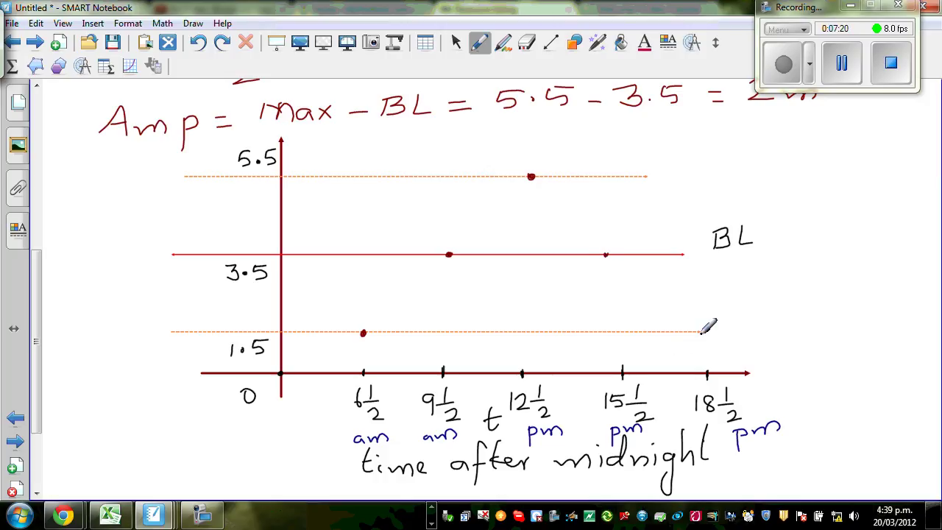
- Extend the lower dashed line further to the right
left_click(455, 44)
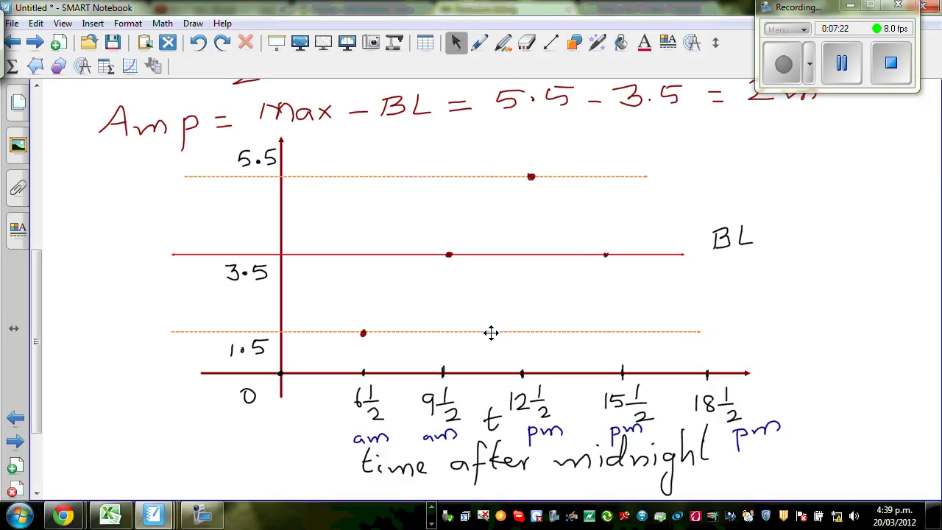
left_click(490, 331)
left_click_drag(699, 332, 766, 332)
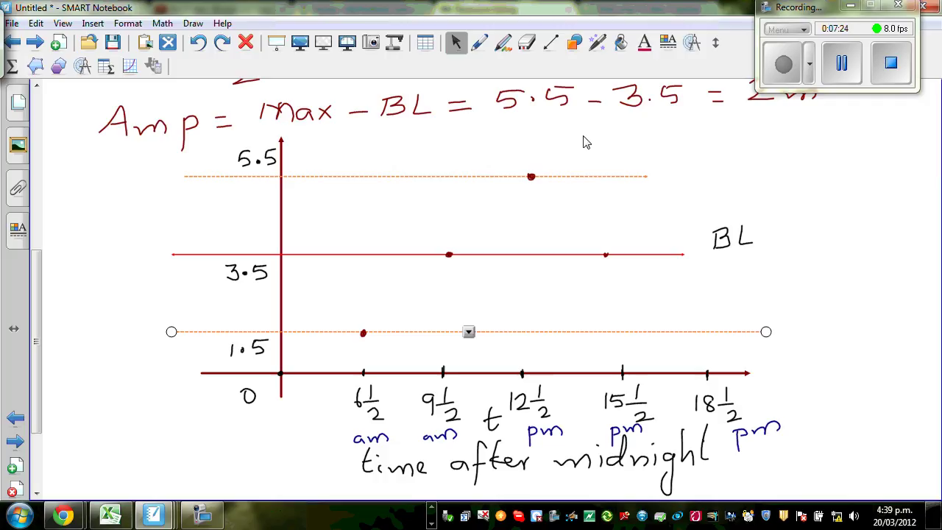
- Sketch the blue tide curve through the plotted points starting at 6½
left_click(479, 44)
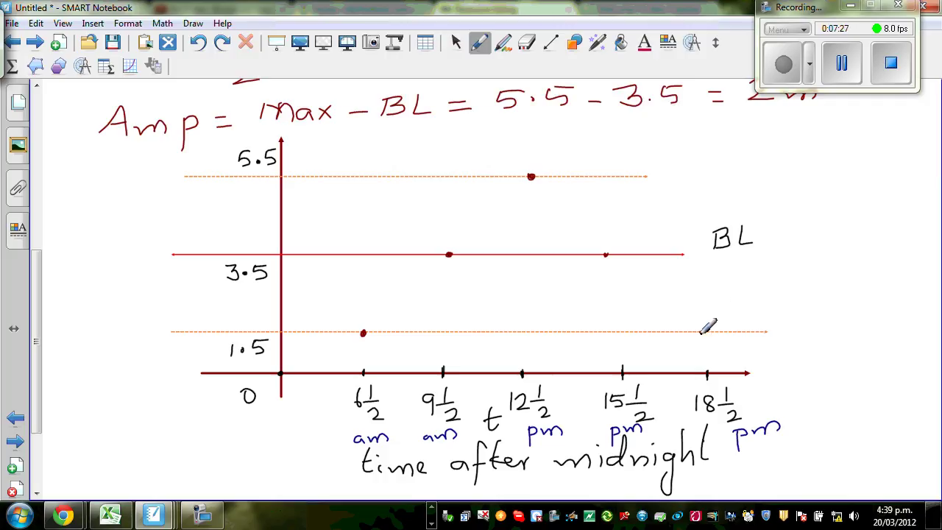
left_click(484, 48)
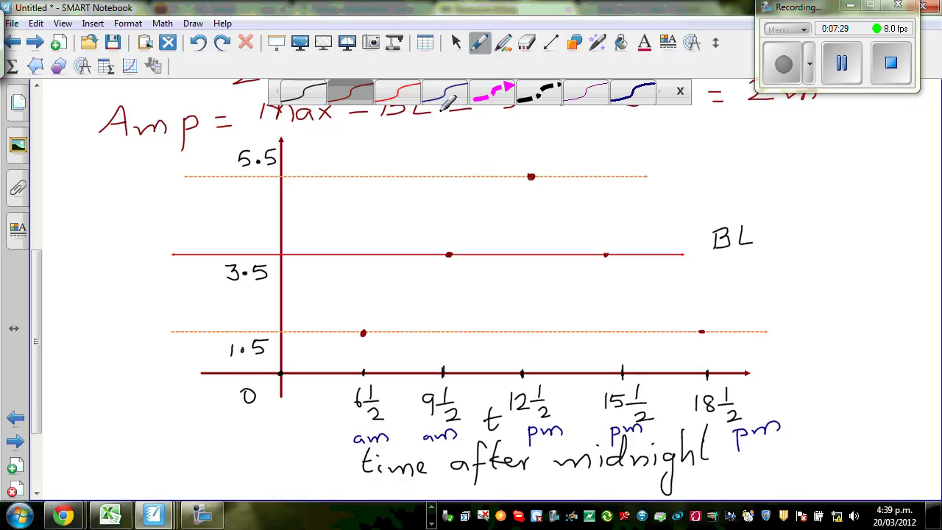
left_click(444, 102)
mouse_move(363, 332)
left_mouse_down()
mouse_move(407, 300)
mouse_move(493, 196)
mouse_move(536, 174)
mouse_move(568, 190)
mouse_move(638, 307)
mouse_move(704, 332)
left_mouse_up()
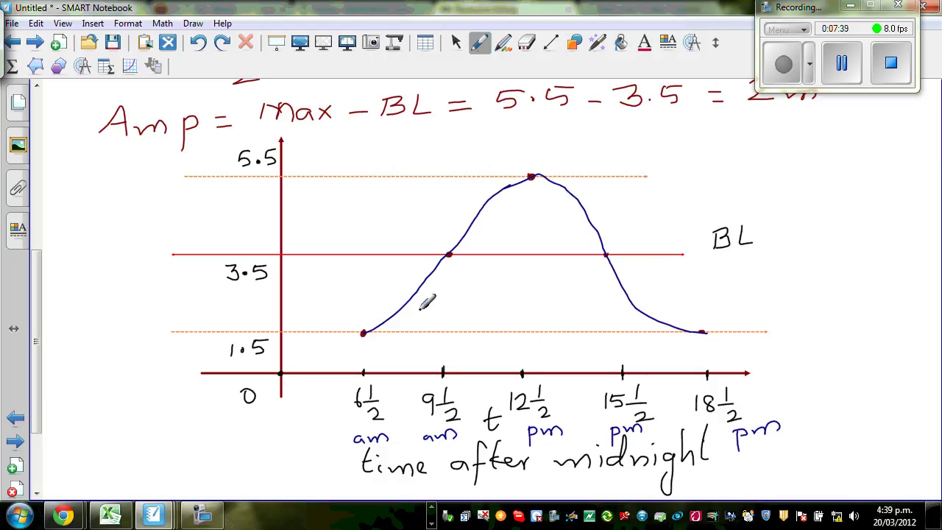
left_click(477, 42)
- Write 3½ in black pen under the first tick after 0
left_click(480, 43)
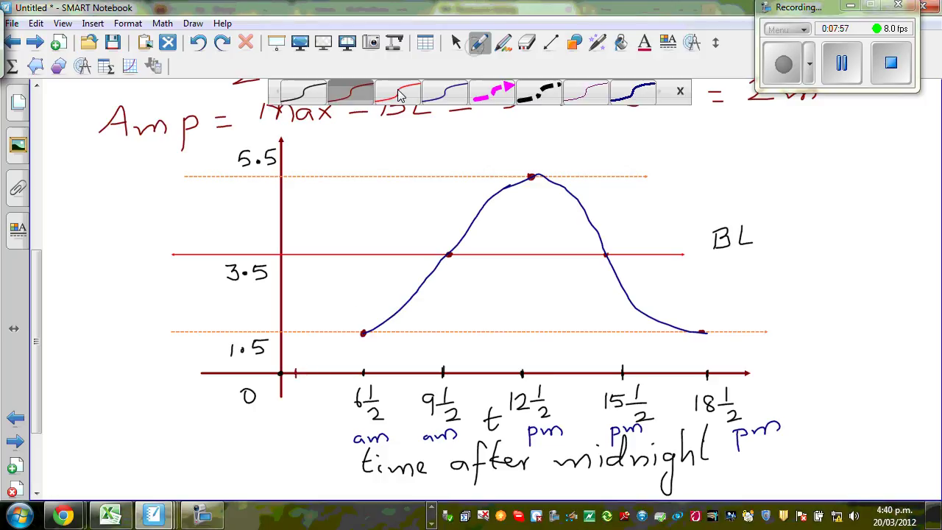
left_click(305, 98)
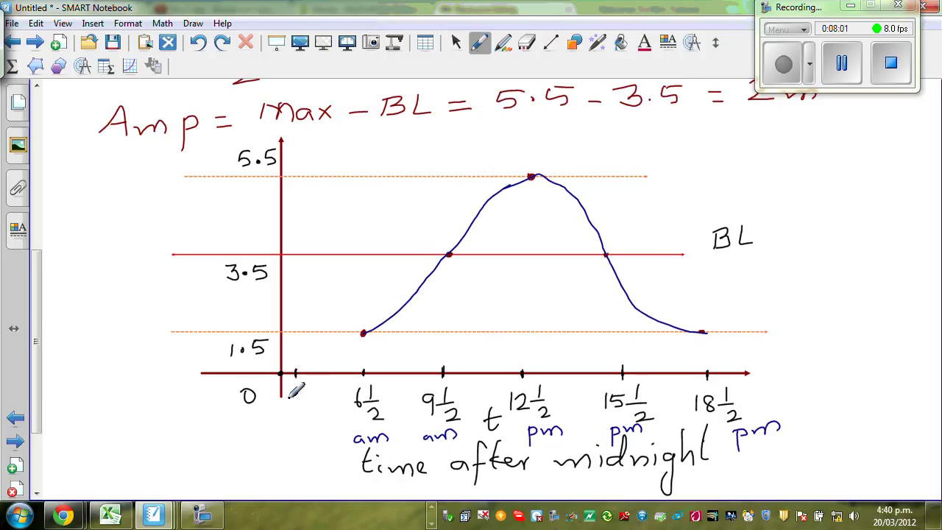
mouse_move(285, 406)
left_mouse_down()
mouse_move(285, 419)
mouse_move(311, 402)
mouse_move(322, 407)
mouse_move(323, 426)
mouse_move(301, 446)
mouse_move(329, 450)
left_mouse_up()
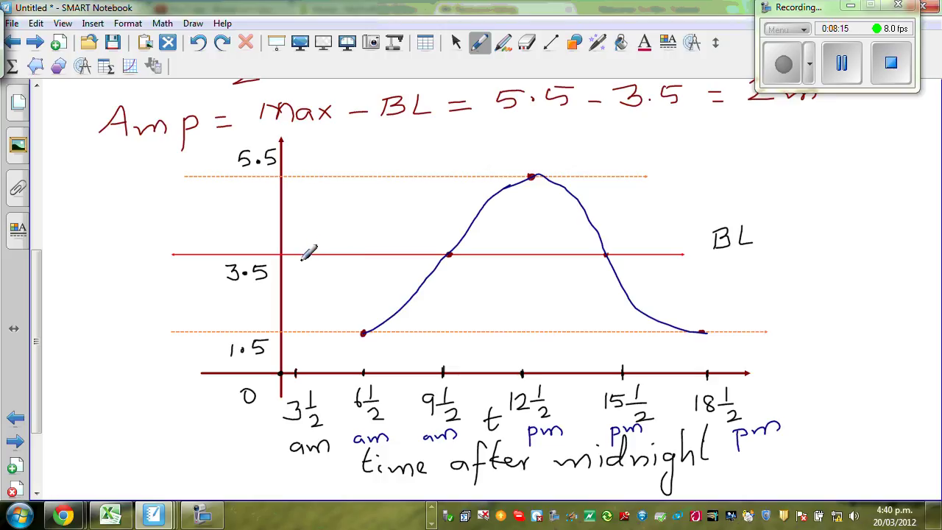
- Erase the 3½ label, its tick and the leftover specks near the origin
left_click(527, 44)
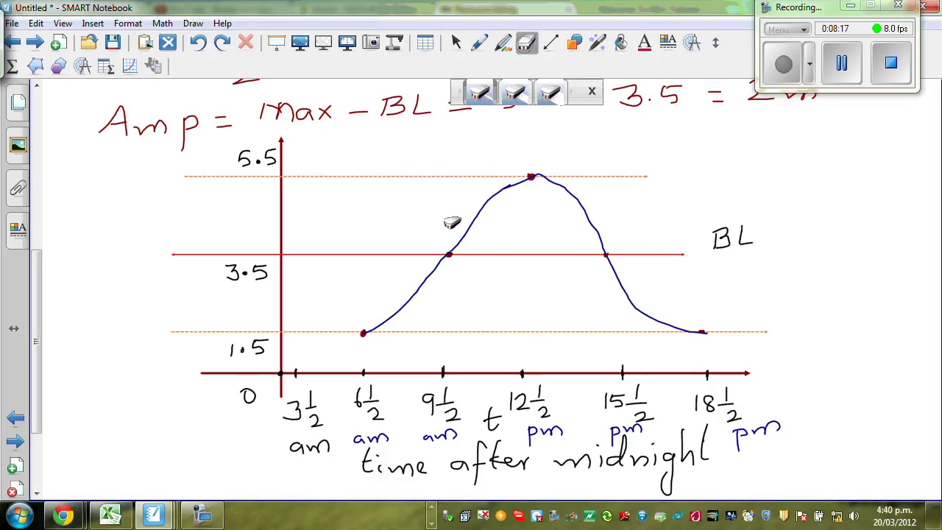
left_click_drag(308, 409, 313, 417)
mouse_move(293, 371)
left_mouse_down()
mouse_move(293, 416)
mouse_move(315, 391)
left_mouse_up()
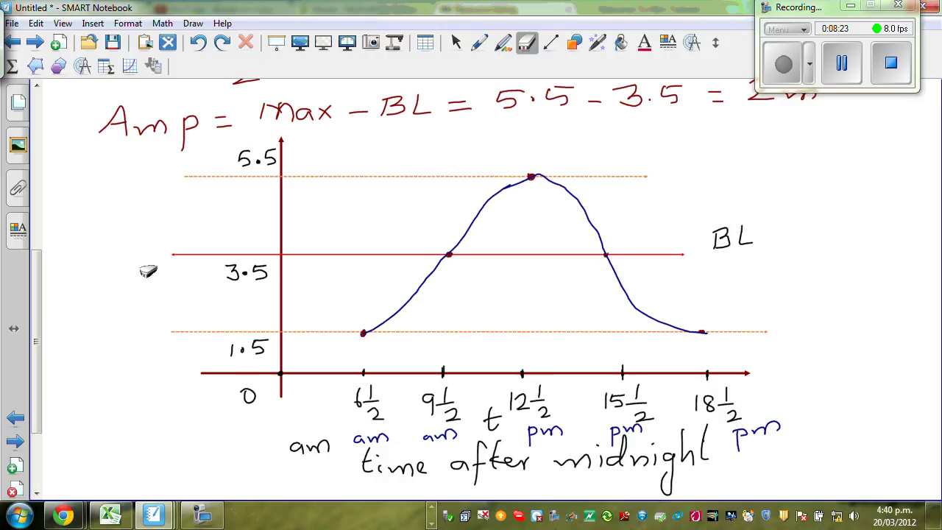
left_click_drag(41, 292, 22, 231)
scroll(220, 184, "down", 5)
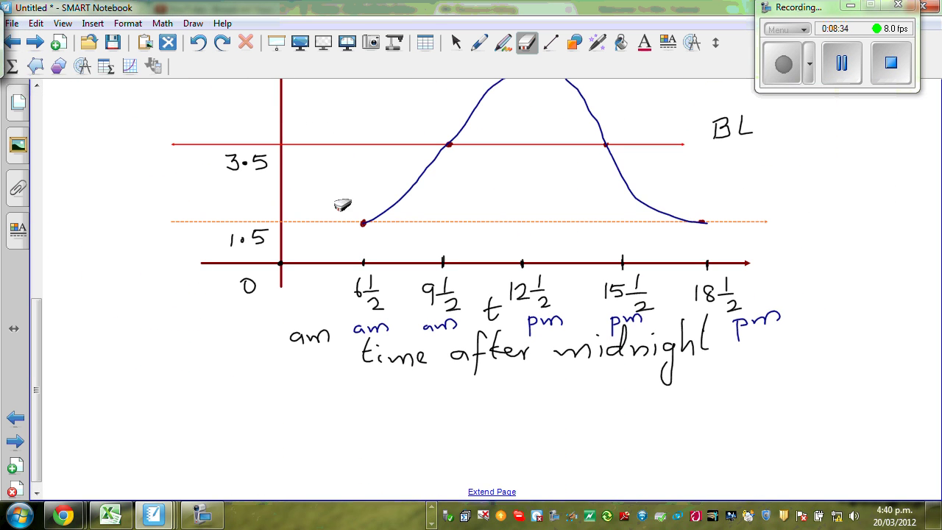
- Handwrite y = −2Cos(30t ) + 3.5 below the tide graph in black pen
left_click(479, 42)
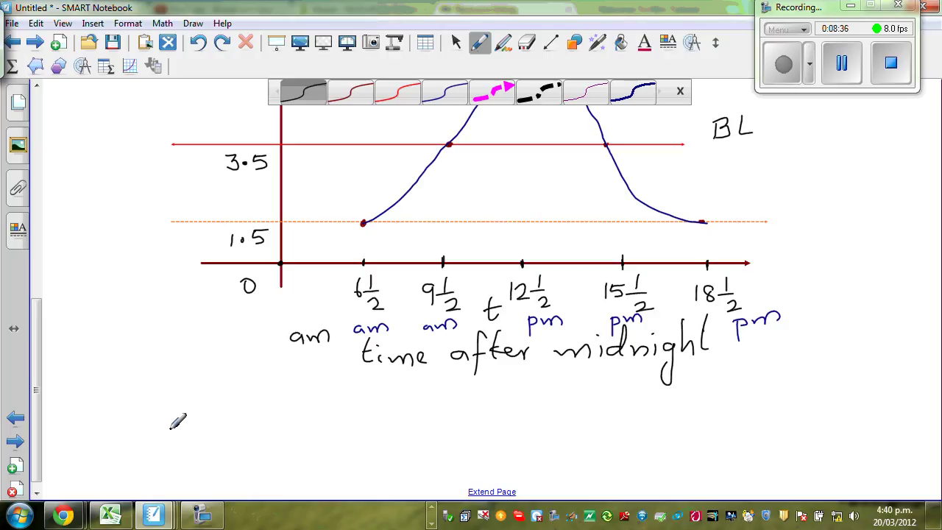
mouse_move(183, 433)
left_mouse_down()
mouse_move(189, 486)
mouse_move(234, 445)
left_mouse_up()
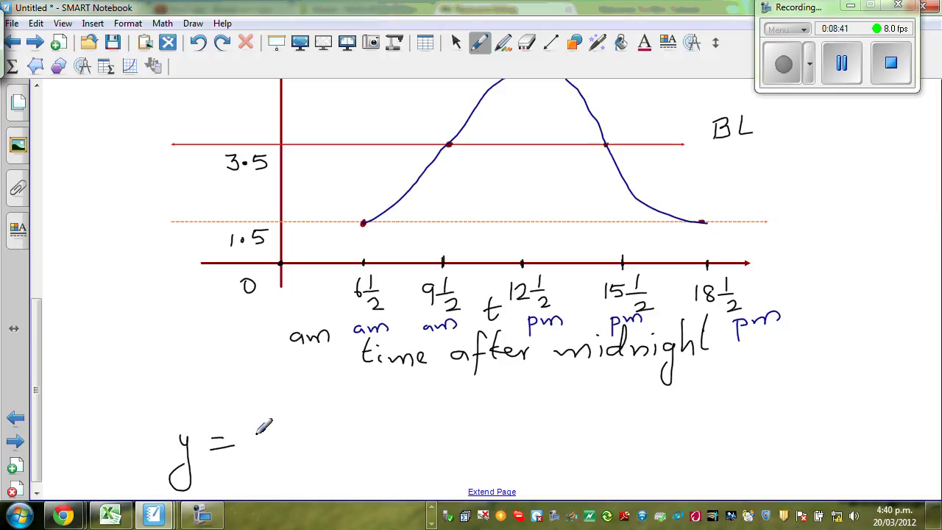
left_click_drag(249, 427, 299, 441)
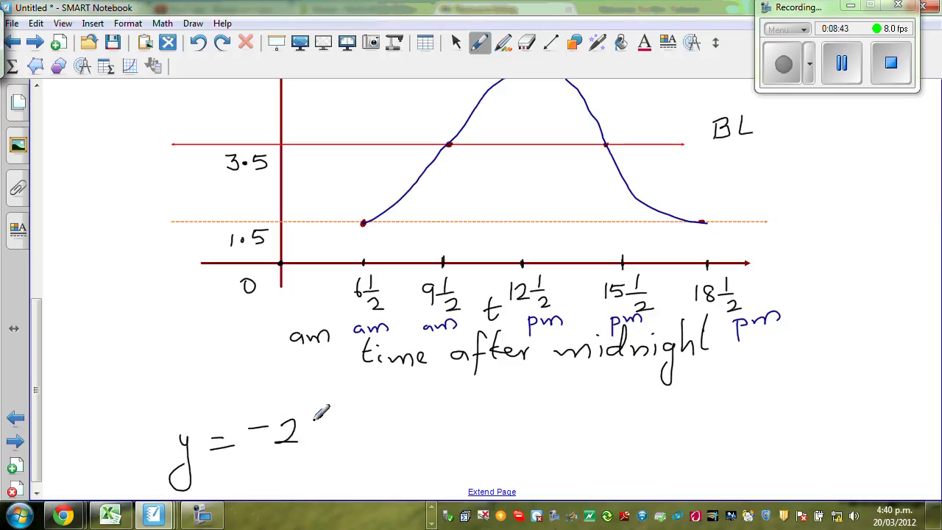
mouse_move(330, 414)
left_mouse_down()
mouse_move(325, 439)
mouse_move(349, 428)
mouse_move(380, 442)
left_mouse_up()
left_click_drag(388, 406, 390, 439)
mouse_move(418, 411)
left_mouse_down()
mouse_move(441, 430)
mouse_move(444, 411)
left_mouse_up()
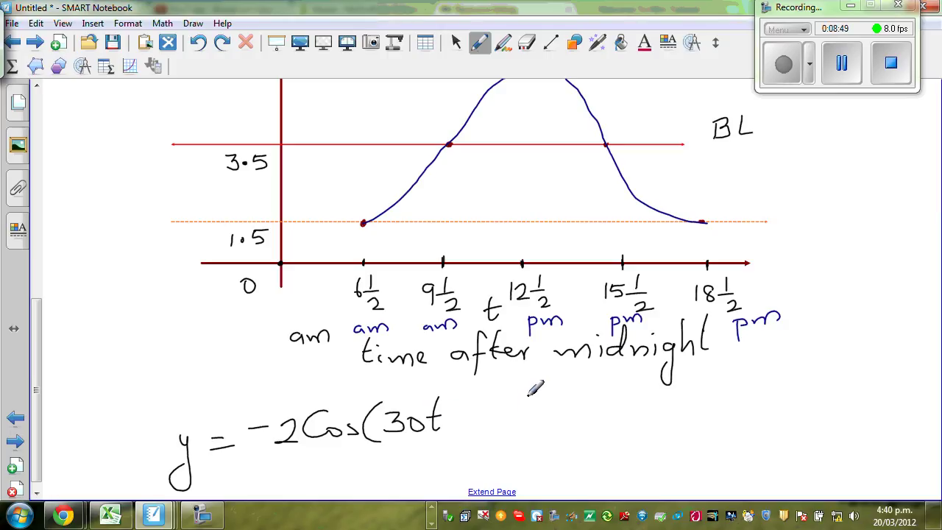
mouse_move(534, 398)
left_mouse_down()
mouse_move(532, 434)
mouse_move(586, 419)
mouse_move(575, 435)
left_mouse_up()
left_click_drag(604, 407, 605, 422)
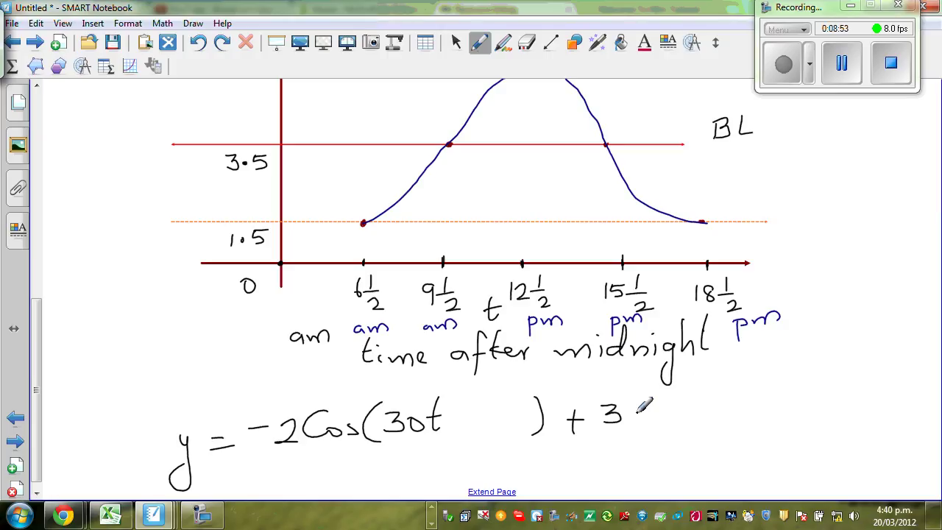
mouse_move(661, 399)
left_mouse_down()
mouse_move(668, 414)
mouse_move(659, 420)
left_mouse_up()
left_click_drag(662, 400, 673, 399)
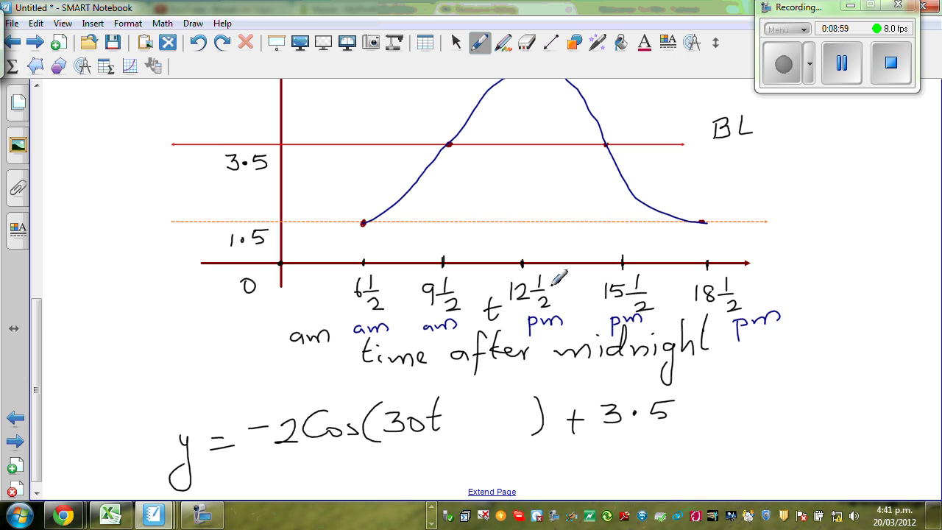
mouse_move(43, 345)
left_mouse_down()
mouse_move(44, 242)
mouse_move(47, 346)
left_mouse_up()
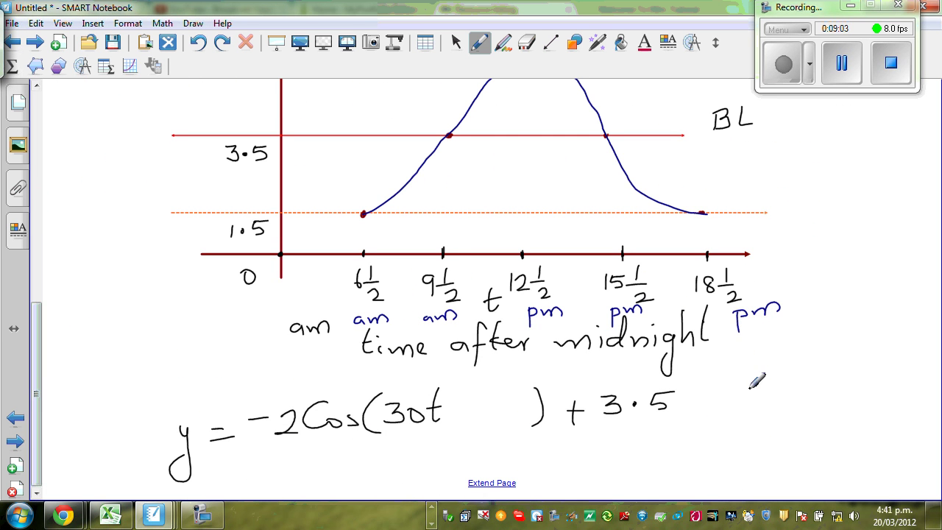